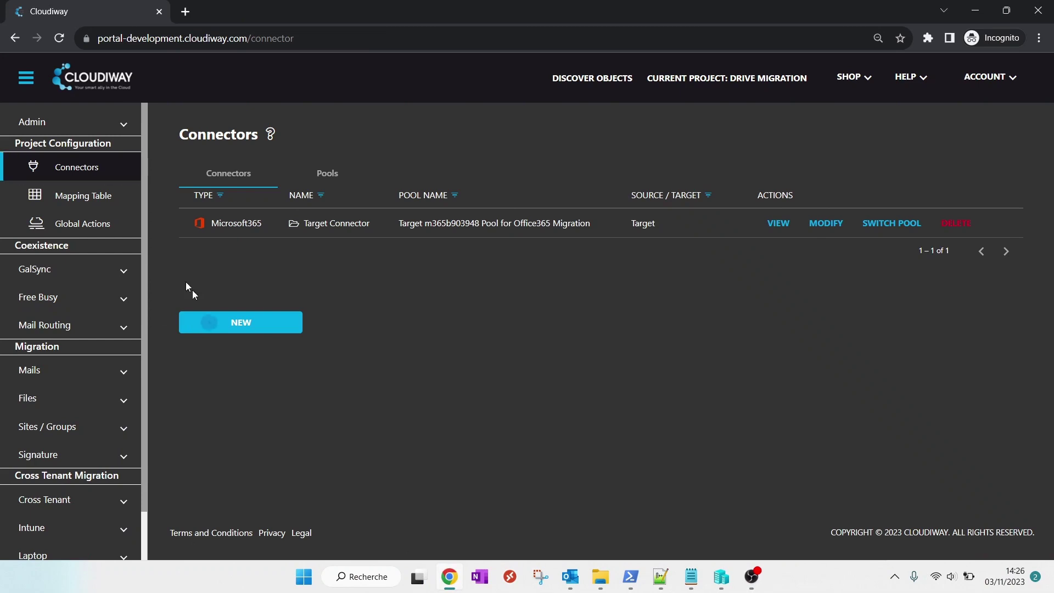
Step: Create a Microsoft365 connector named 'Source Connector', set as Source with File migration ticked
left_click(209, 322)
left_click(44, 253)
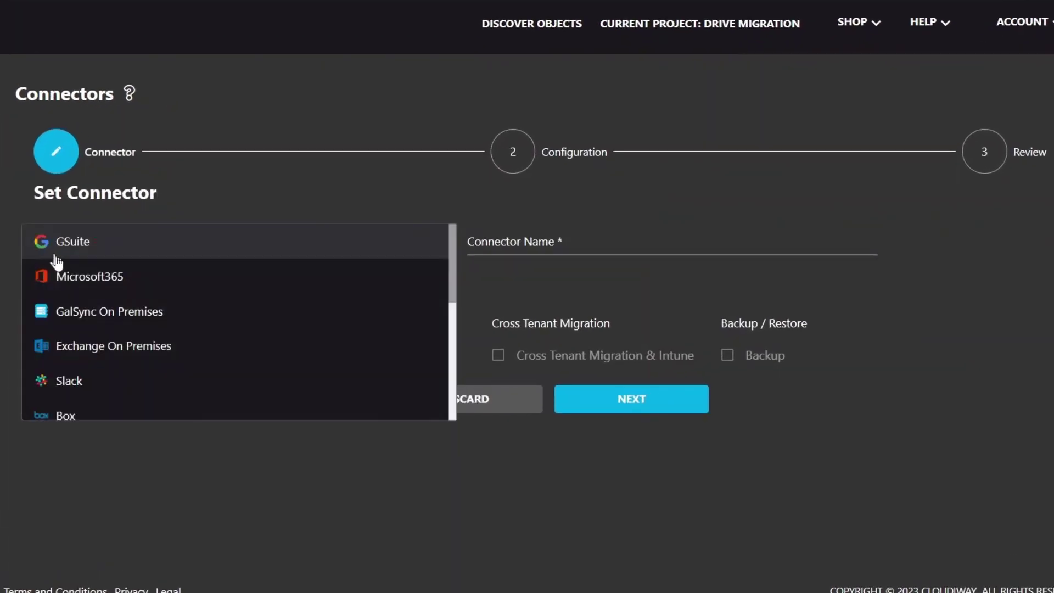
left_click(59, 267)
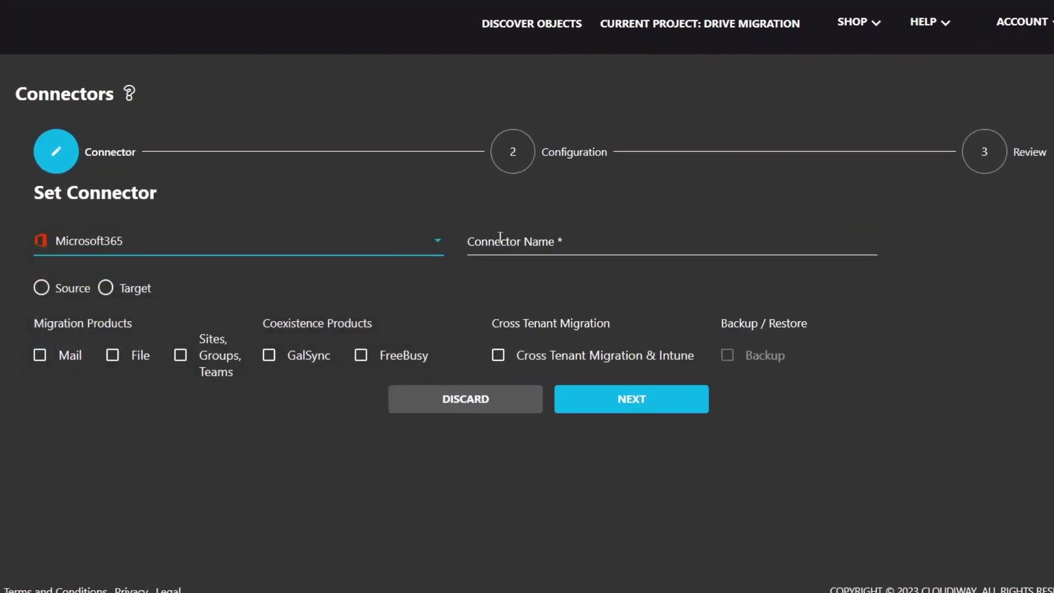
left_click(500, 237)
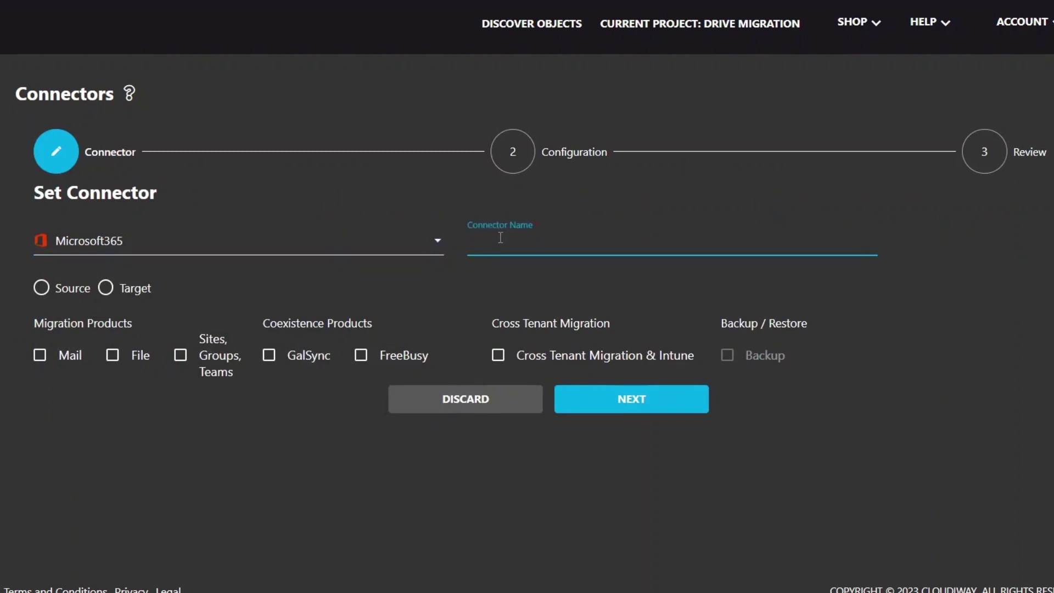
type("Source Connector")
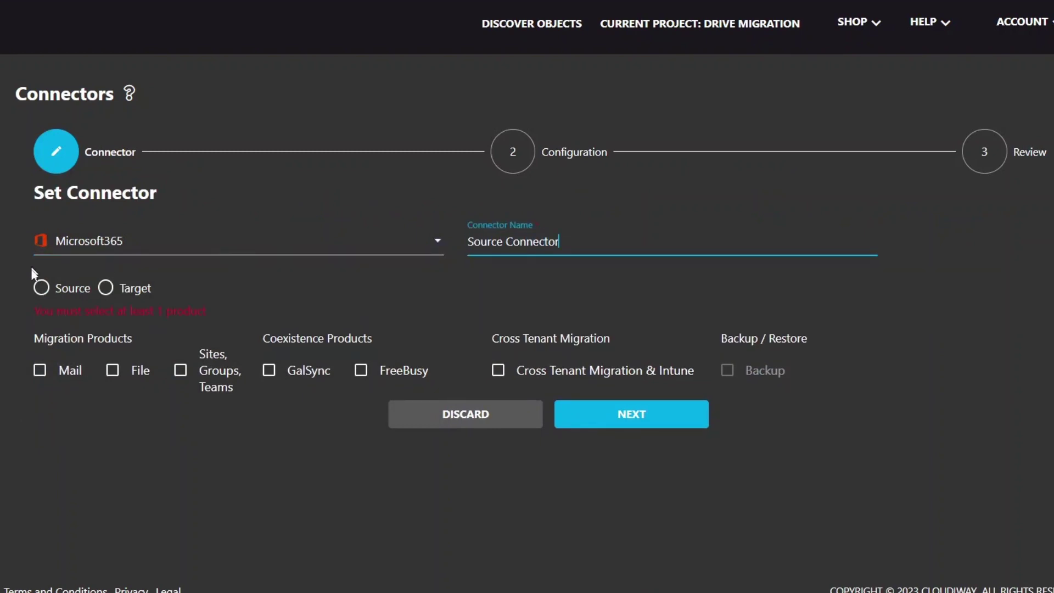
left_click(41, 288)
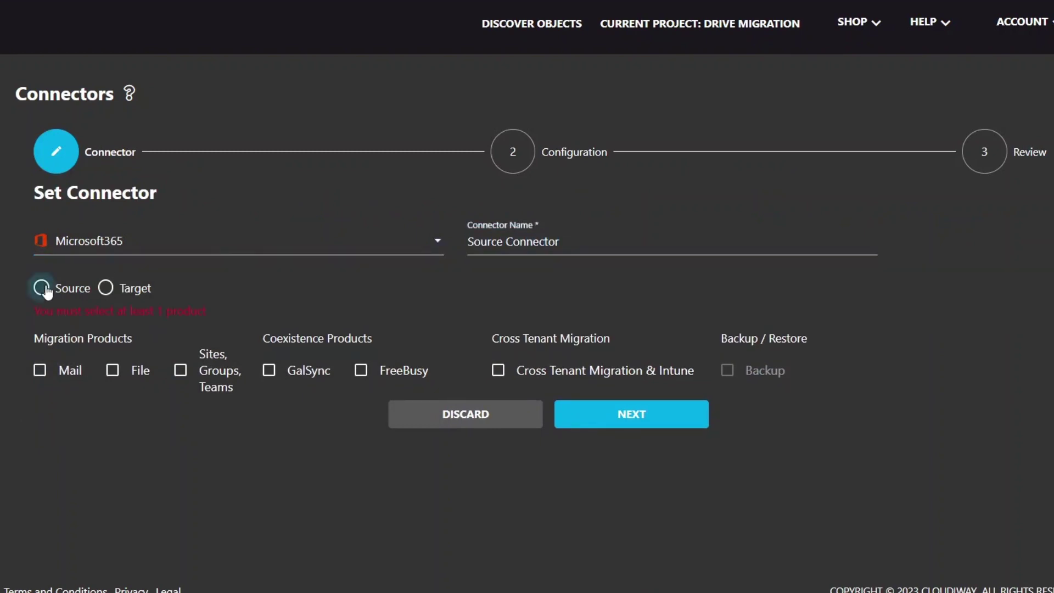
left_click(113, 370)
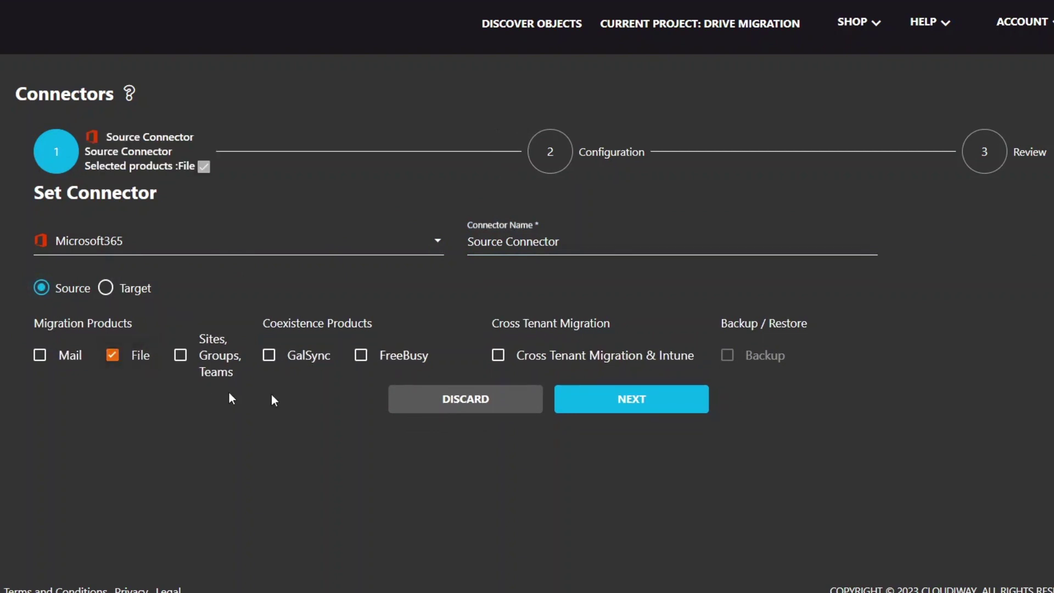
Step: Advance to the Connector Configuration step showing the Automatic administrator account form
left_click(642, 395)
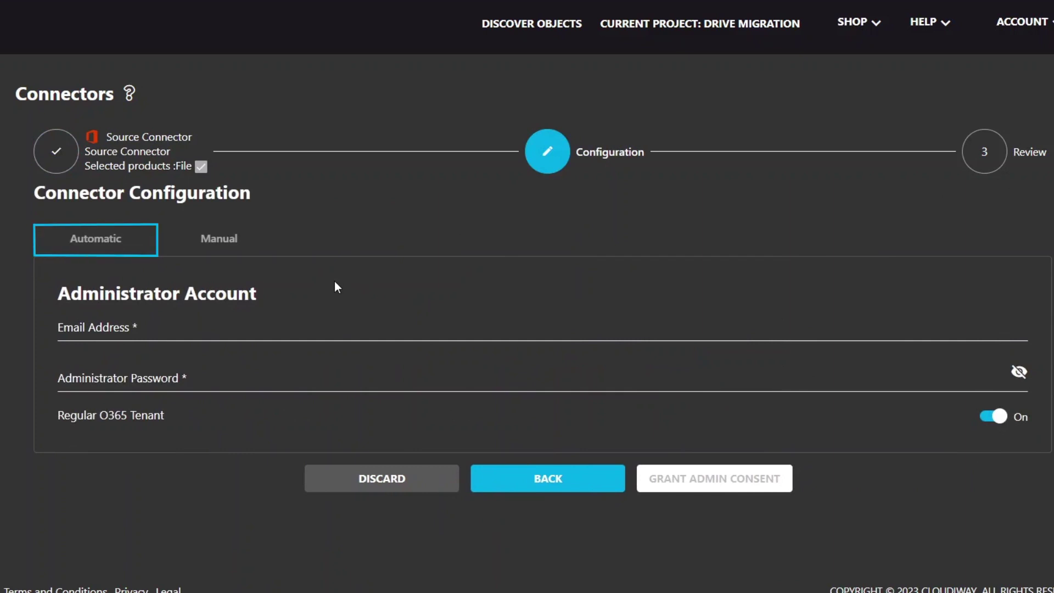
key("Right")
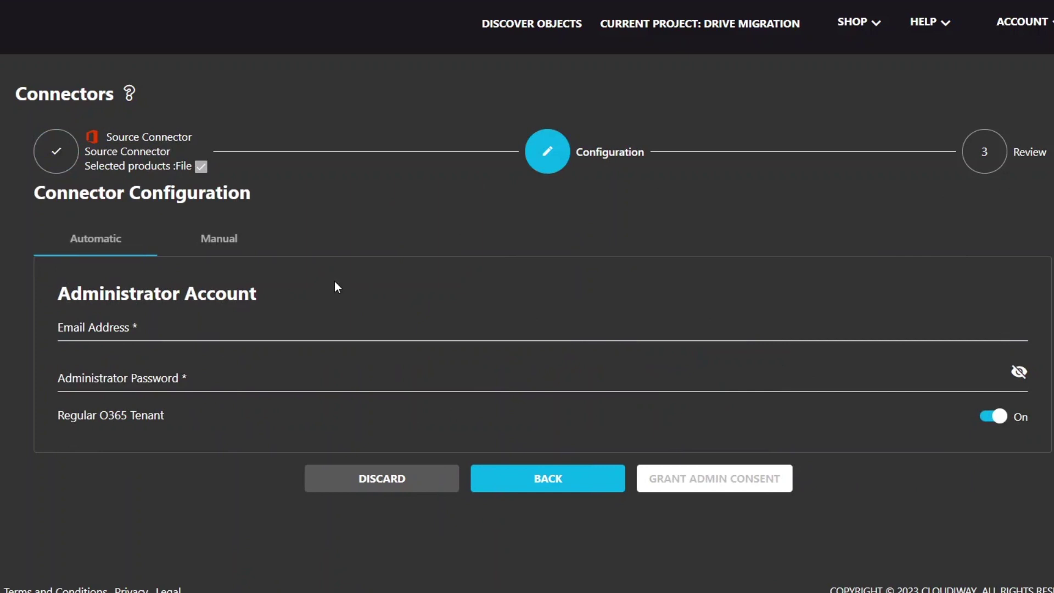
Step: Paste the administrator e-mail and password into the account fields and request admin consent
left_click(350, 306)
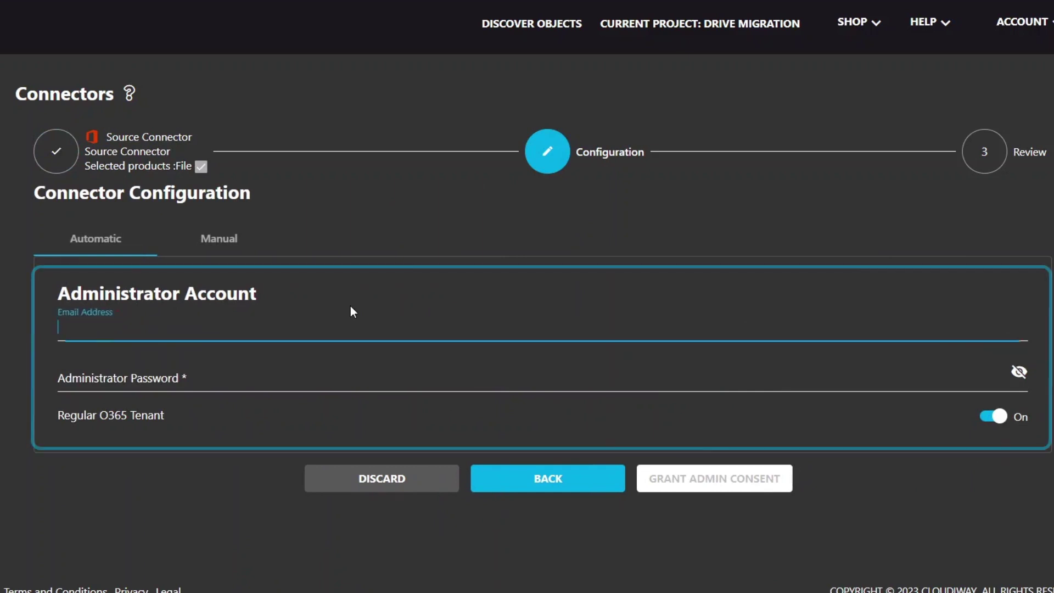
key("ctrl+v")
left_click(402, 362)
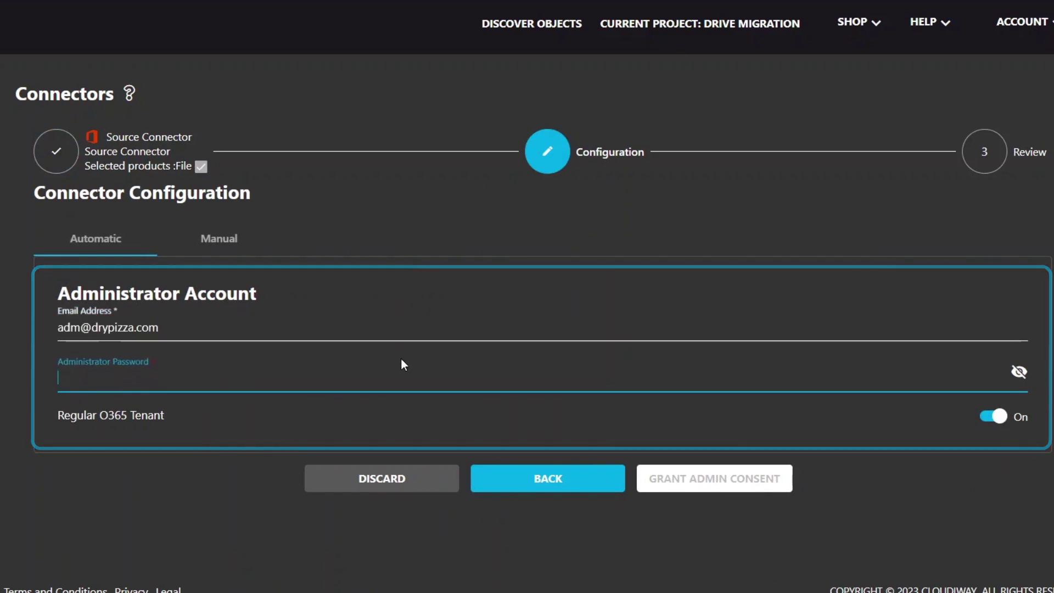
key("ctrl+v")
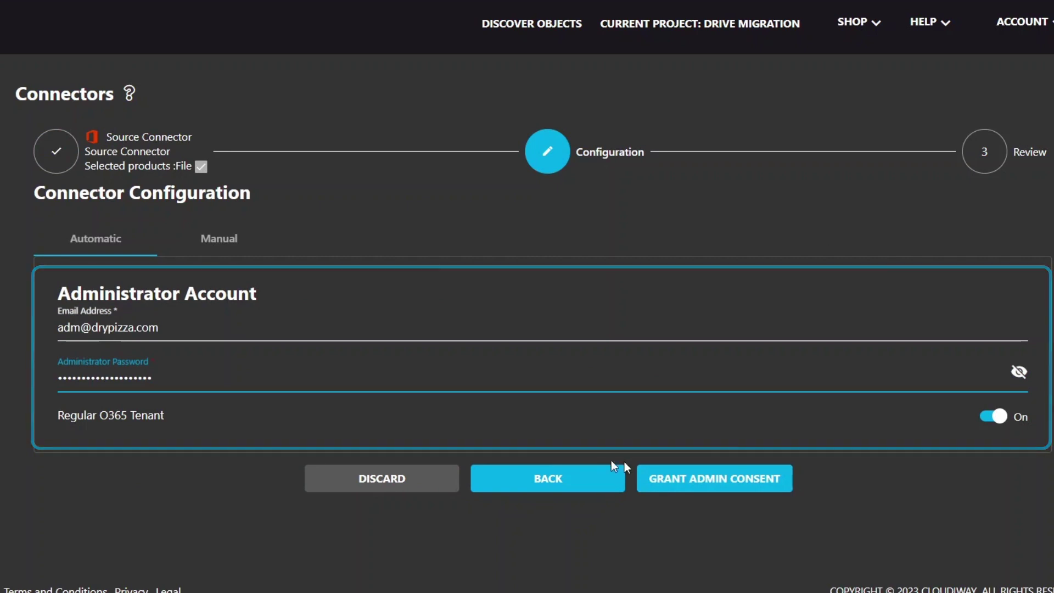
left_click(685, 478)
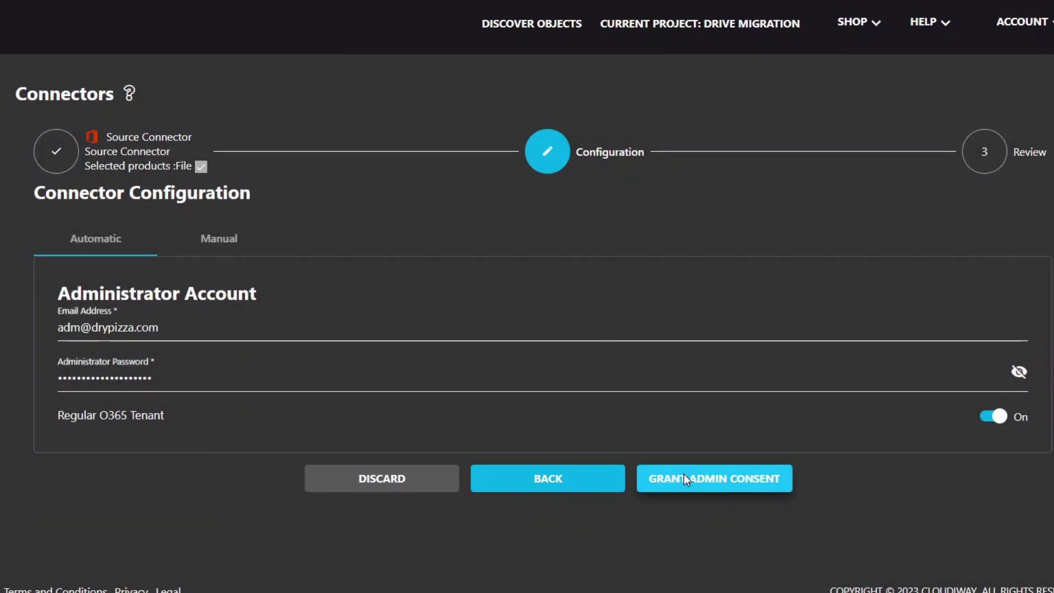
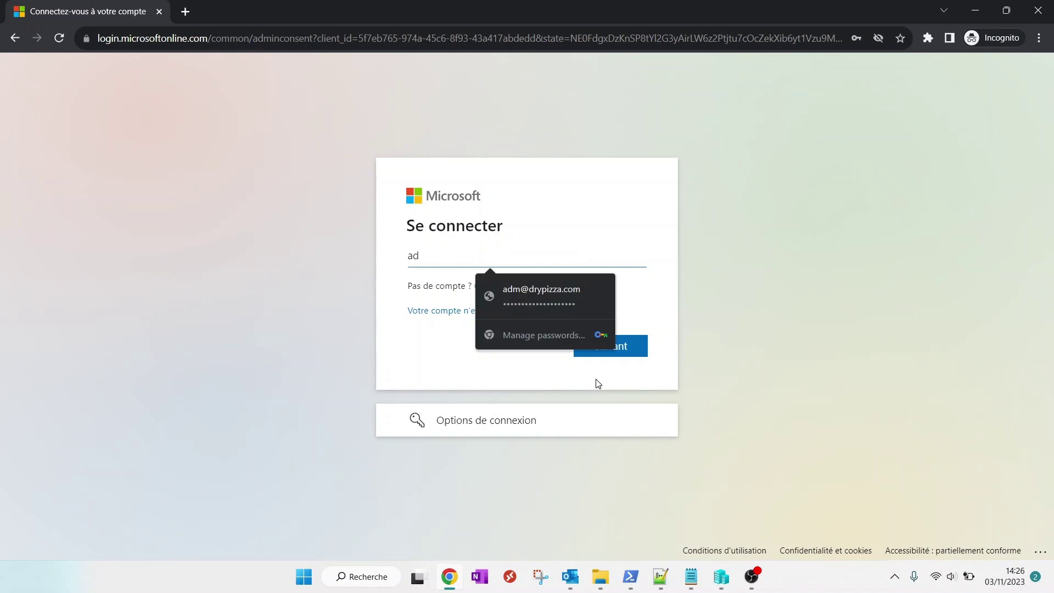
Step: Sign in with the saved admin account and password, then accept the Cloudiway Source permissions
left_click(553, 295)
left_click(594, 347)
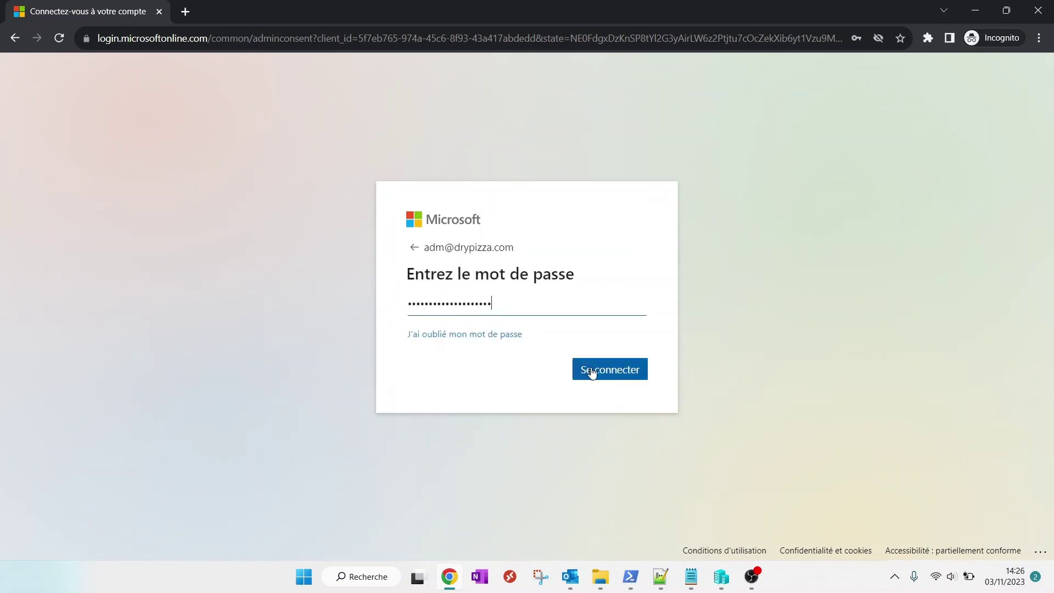
left_click(591, 370)
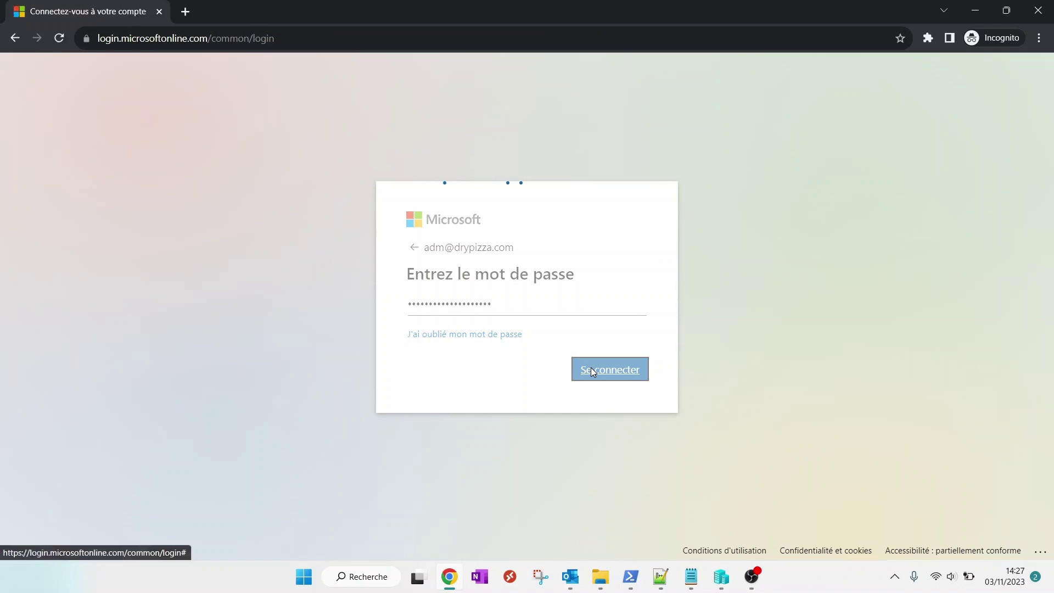
scroll(587, 365, "down", 9)
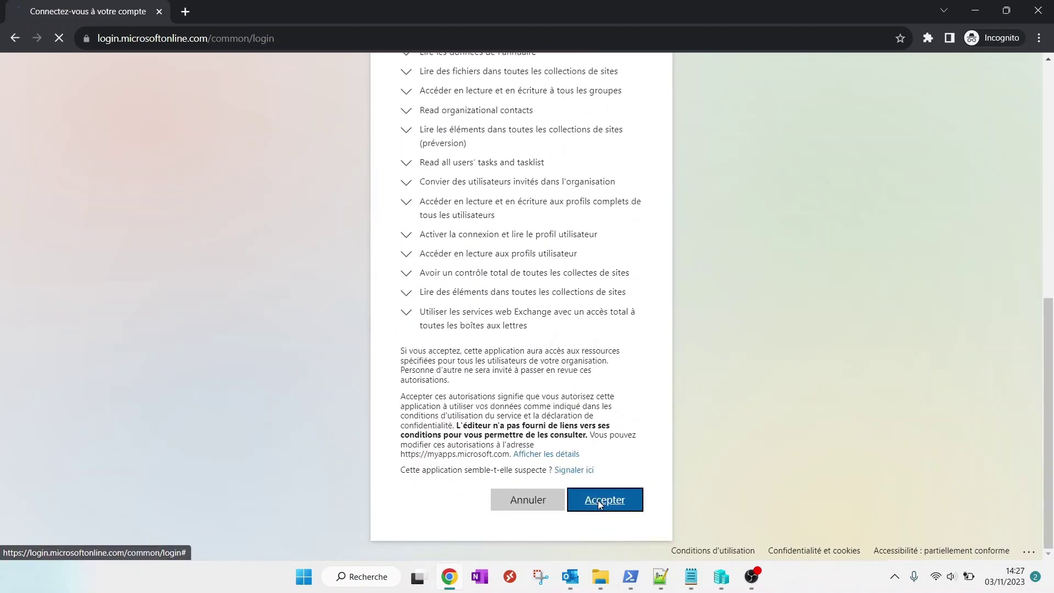
left_click(600, 501)
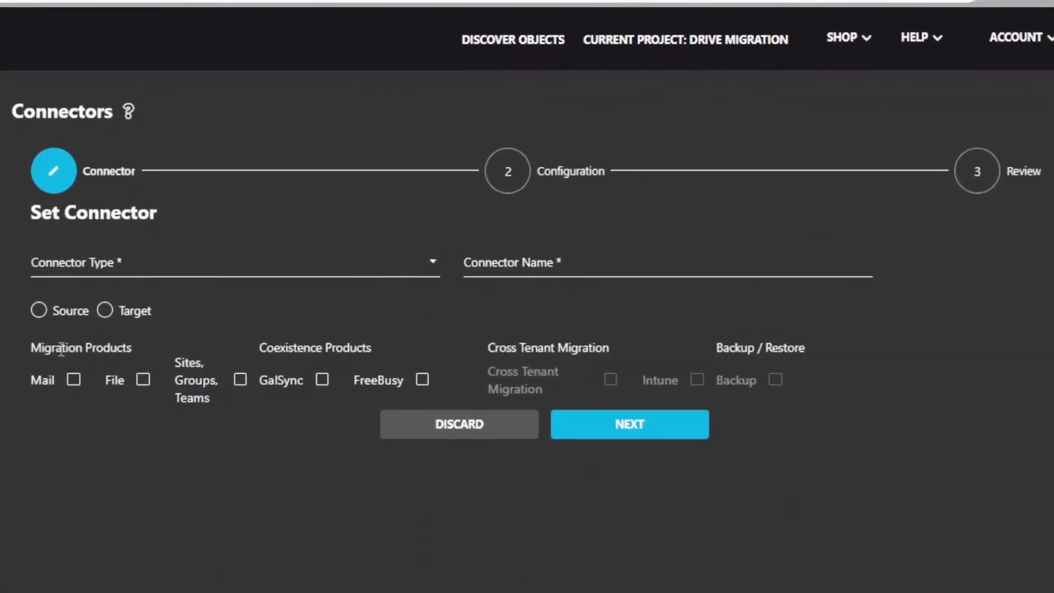
Step: Create an Office365 connector named Target Connector, set as Target with File migration
left_click(230, 267)
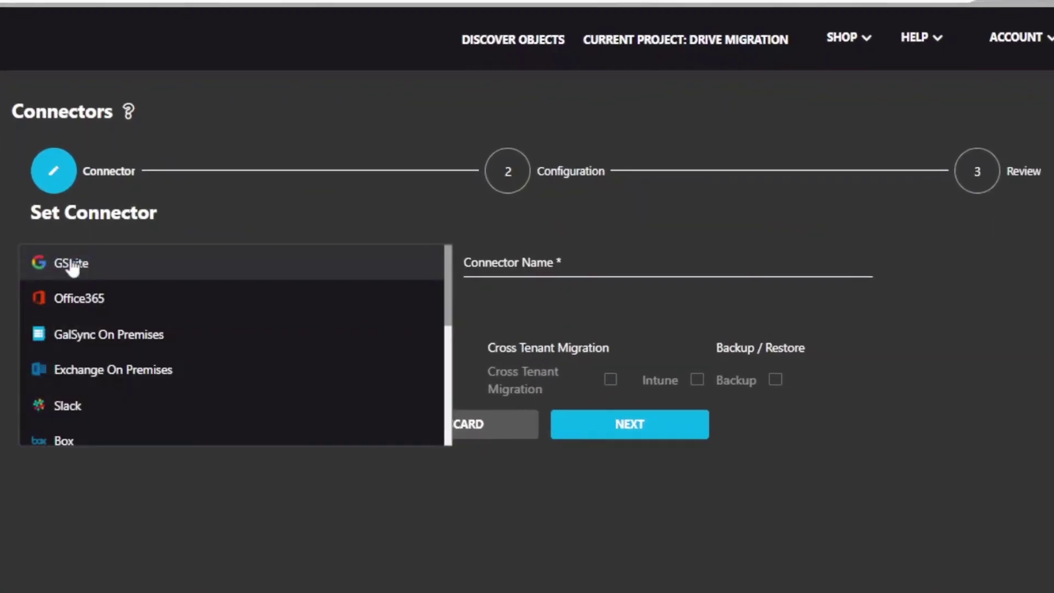
left_click(63, 300)
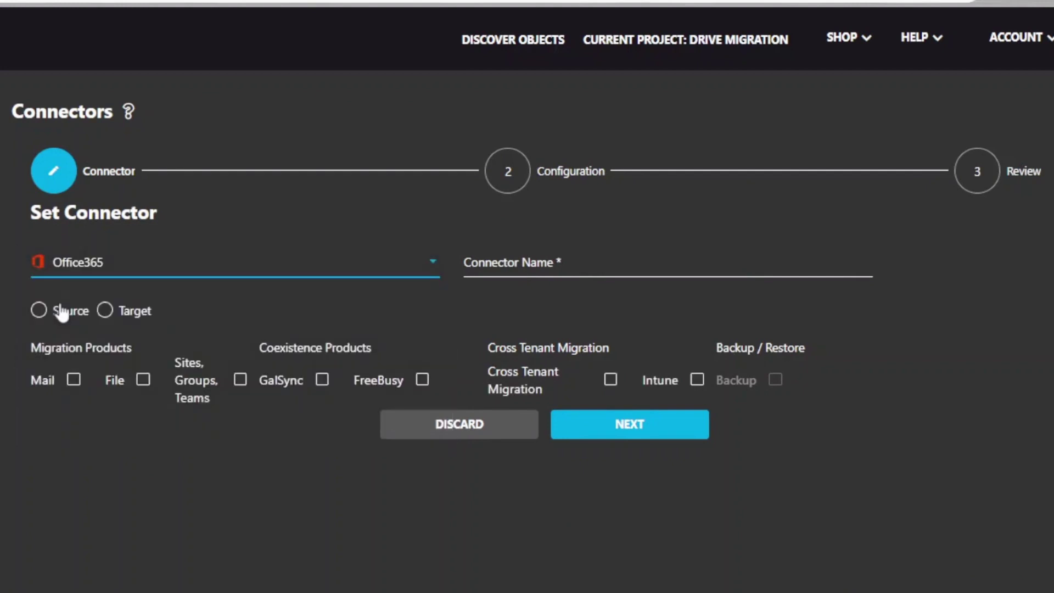
left_click(523, 255)
type("Target Connector")
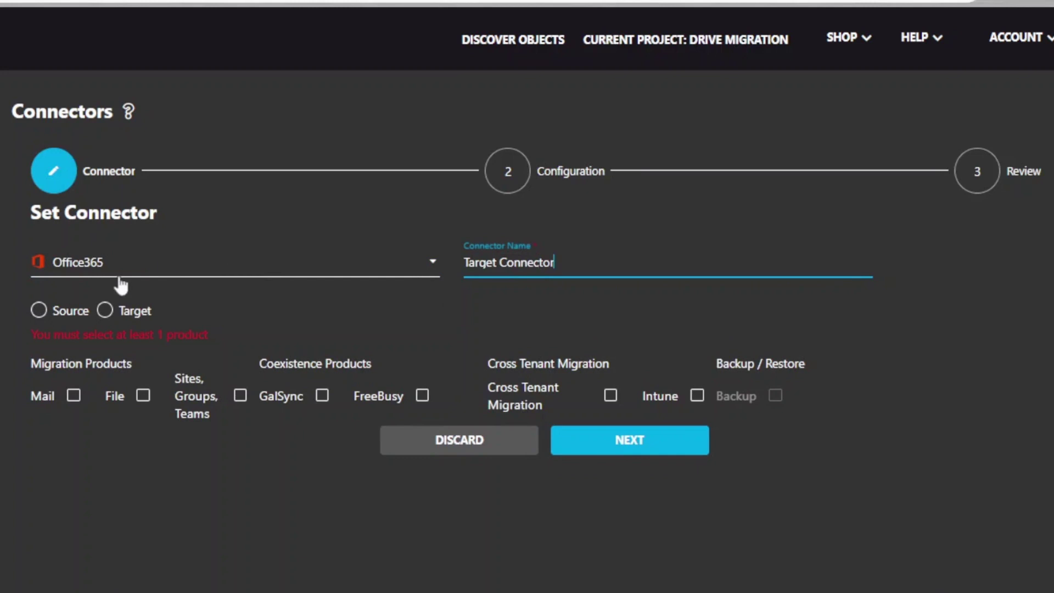
left_click(118, 317)
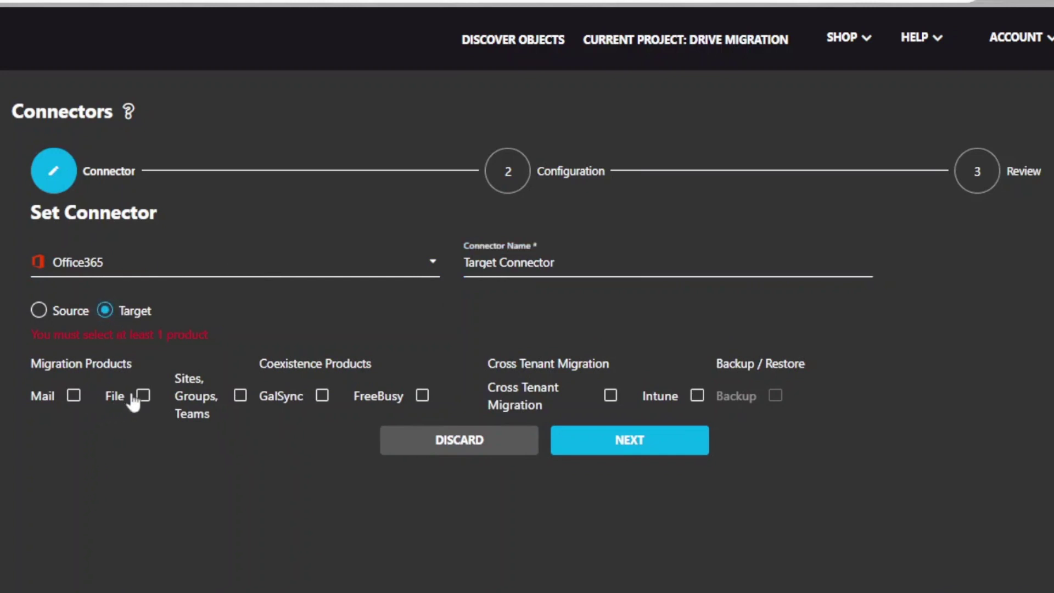
left_click(143, 396)
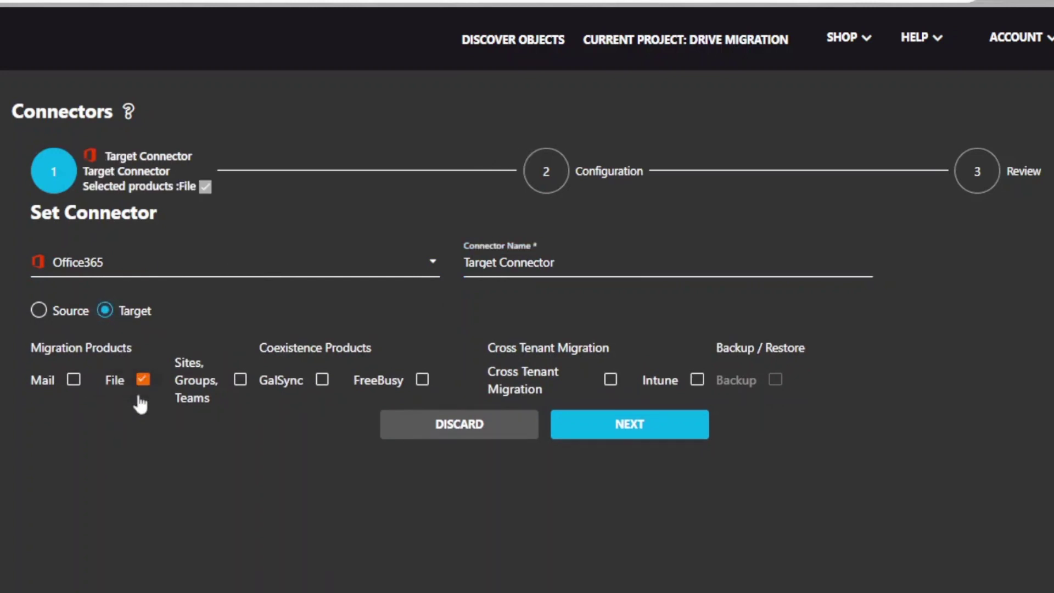
left_click(620, 428)
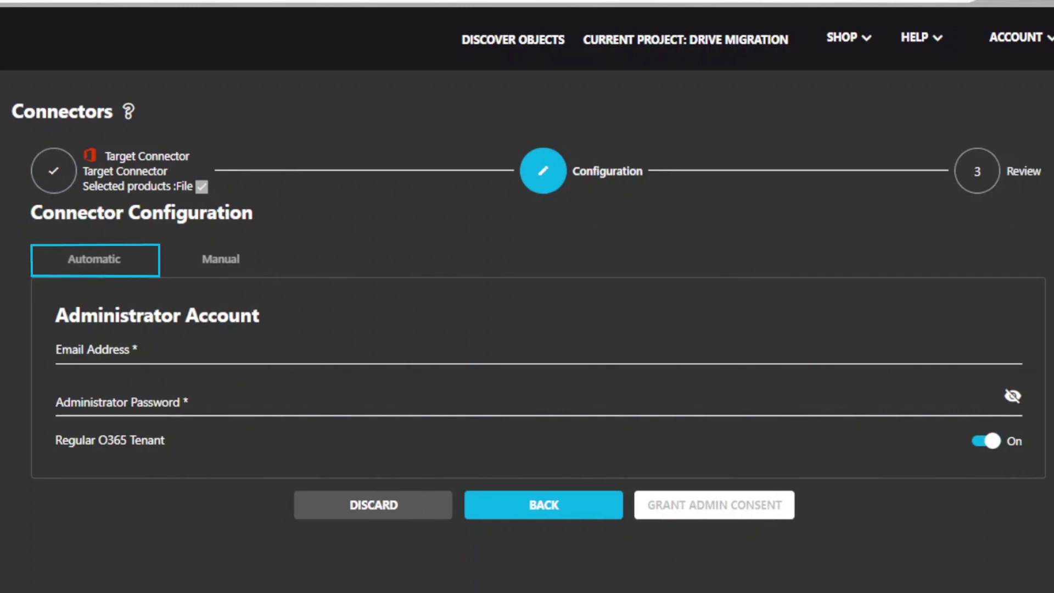
Step: Paste the target administrator's email and password, then request admin consent
left_click(131, 337)
key("ctrl+v")
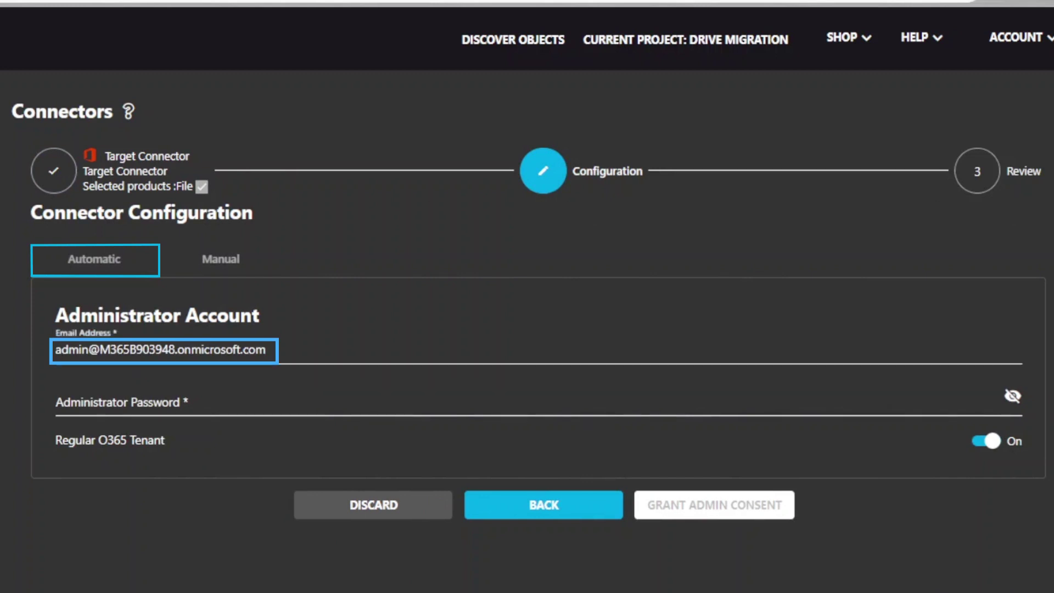
key("Tab")
key("ctrl+v")
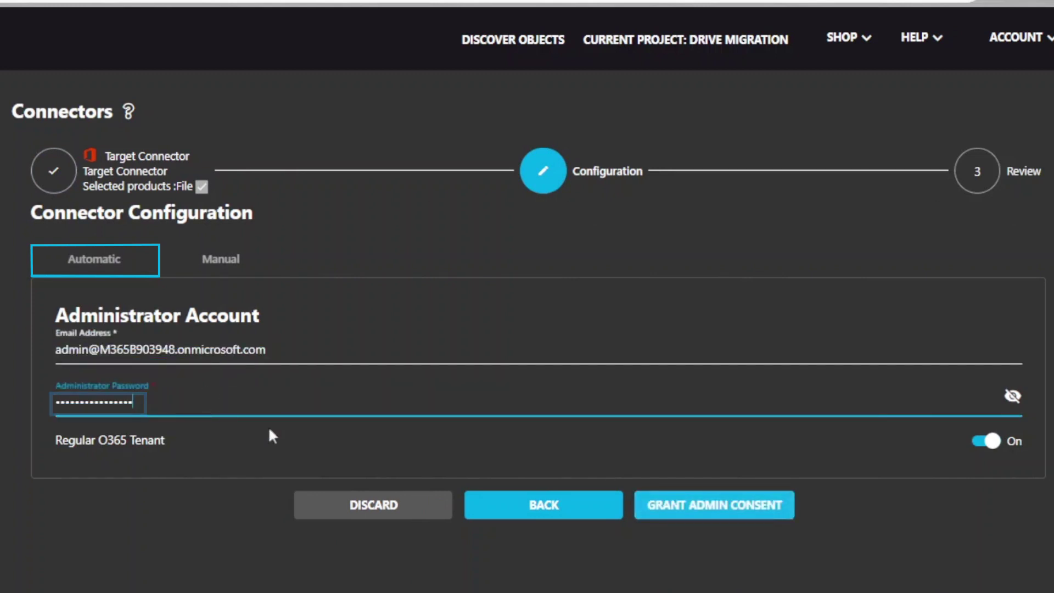
left_click(719, 512)
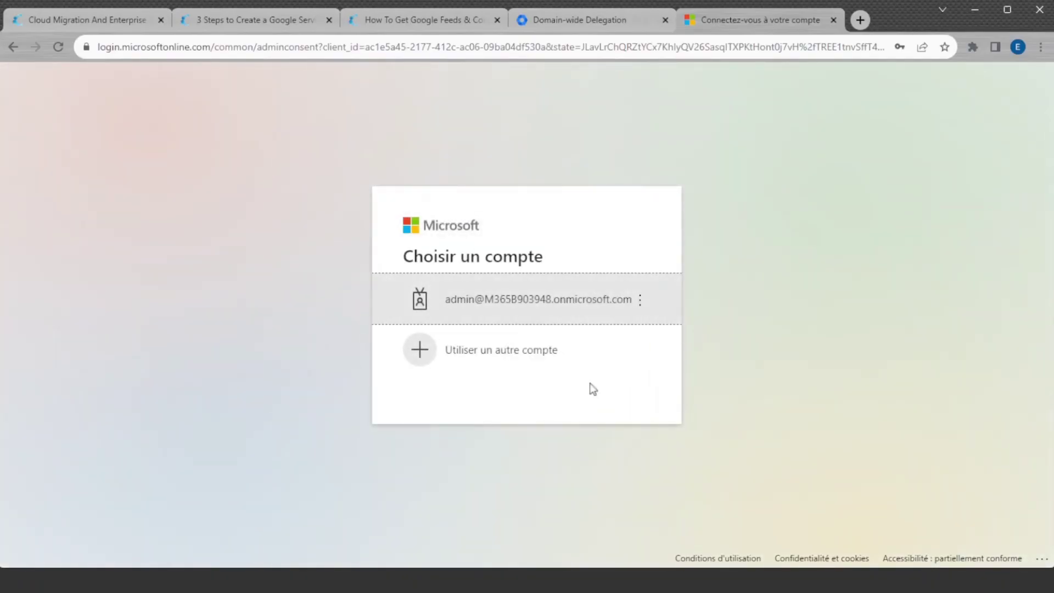
Step: Sign in as the target tenant admin and accept the requested app permissions
left_click(536, 300)
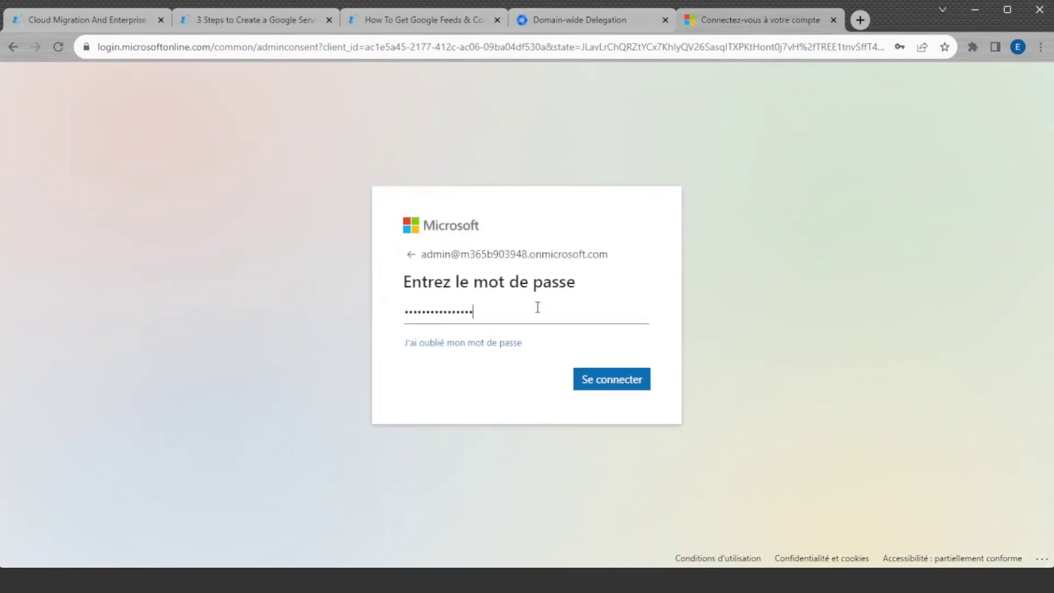
left_click(583, 380)
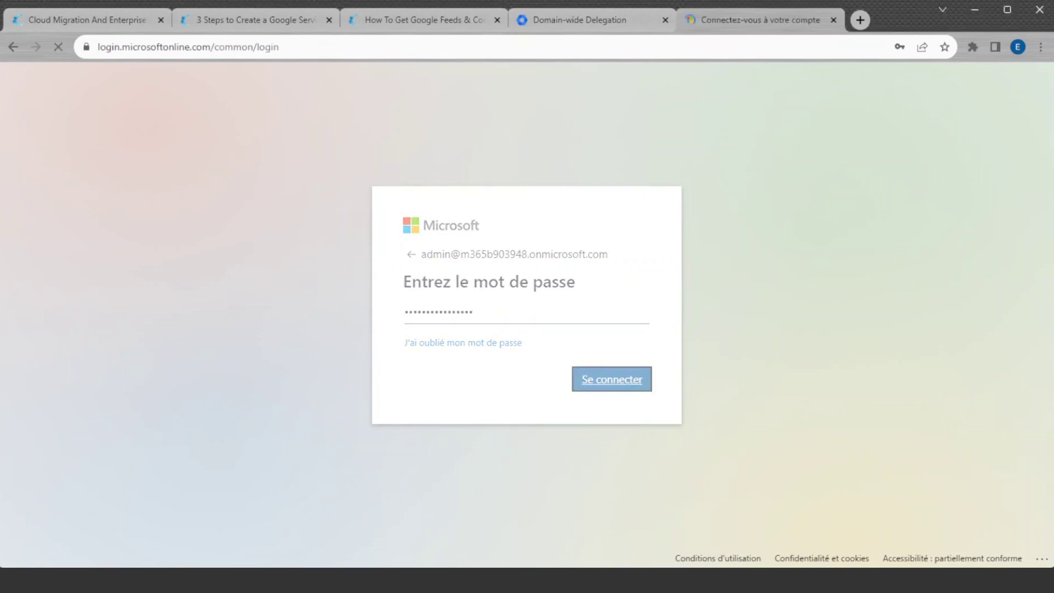
scroll(510, 381, "down", 9)
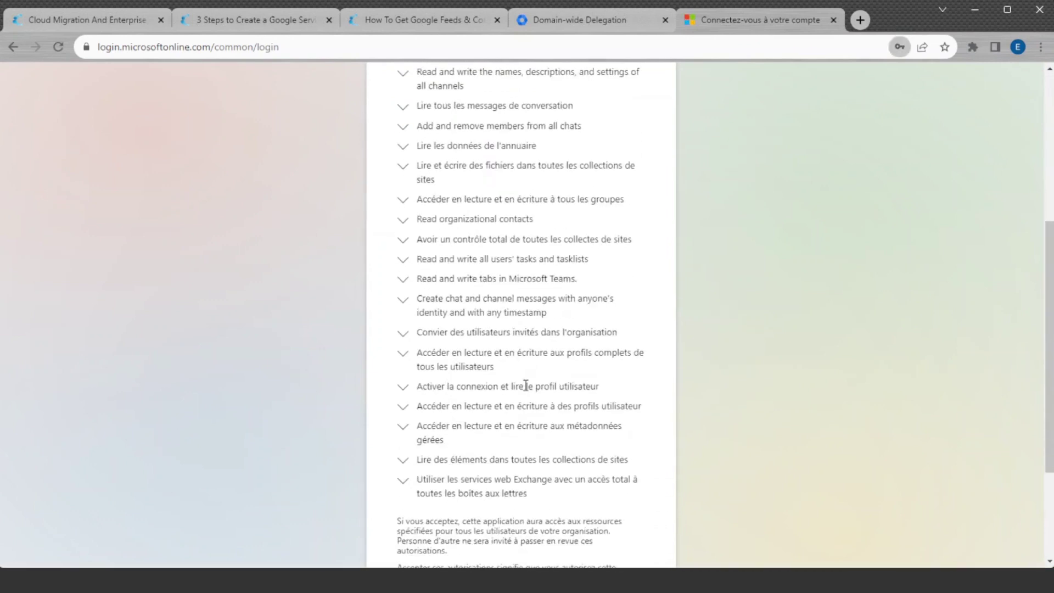
left_click(607, 506)
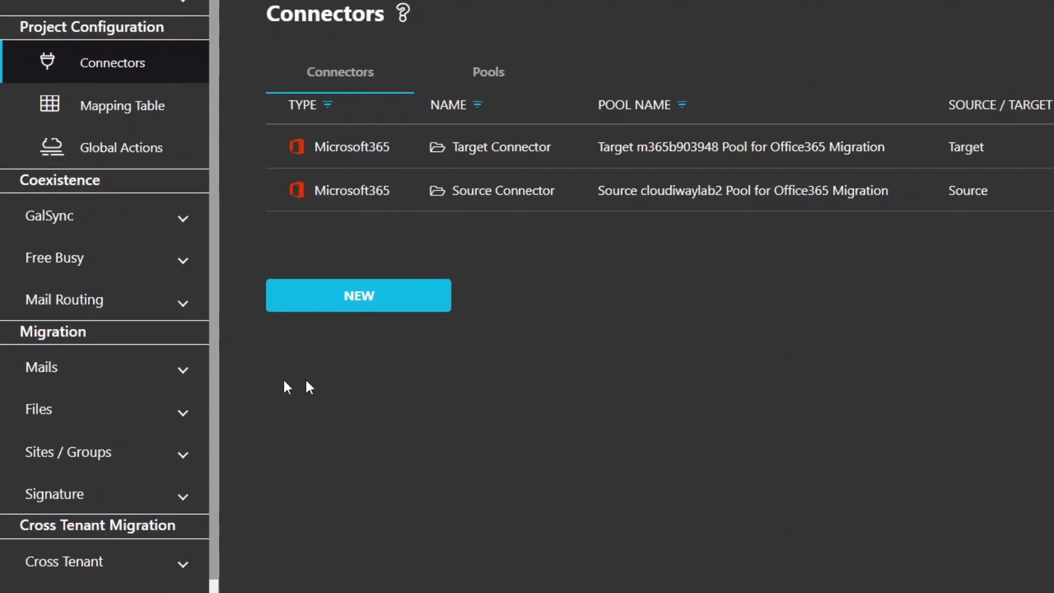
Step: Open the empty Files User List and its MIGRATION actions menu
left_click(36, 420)
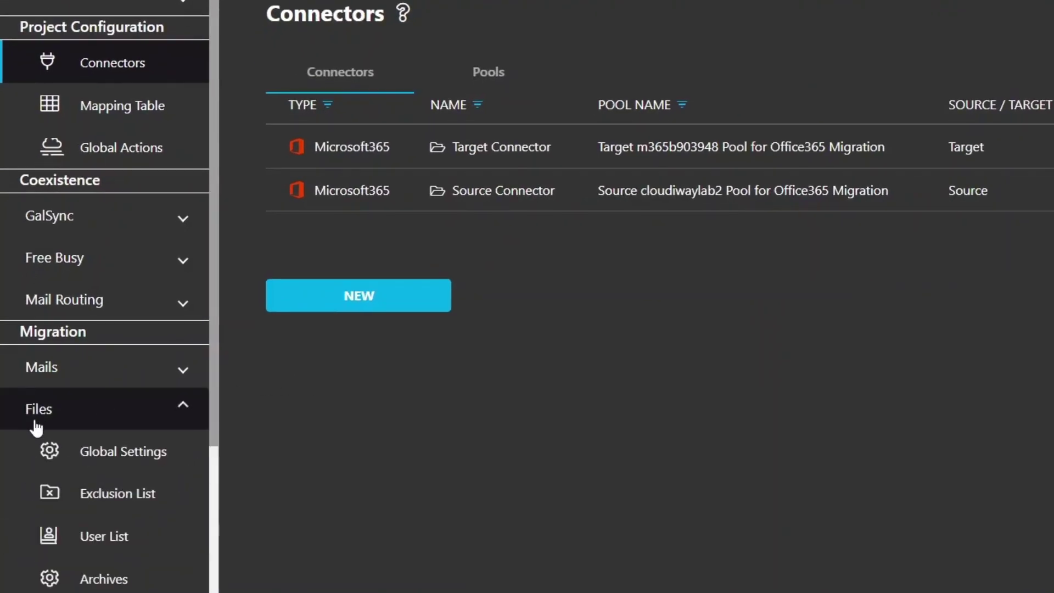
left_click(112, 541)
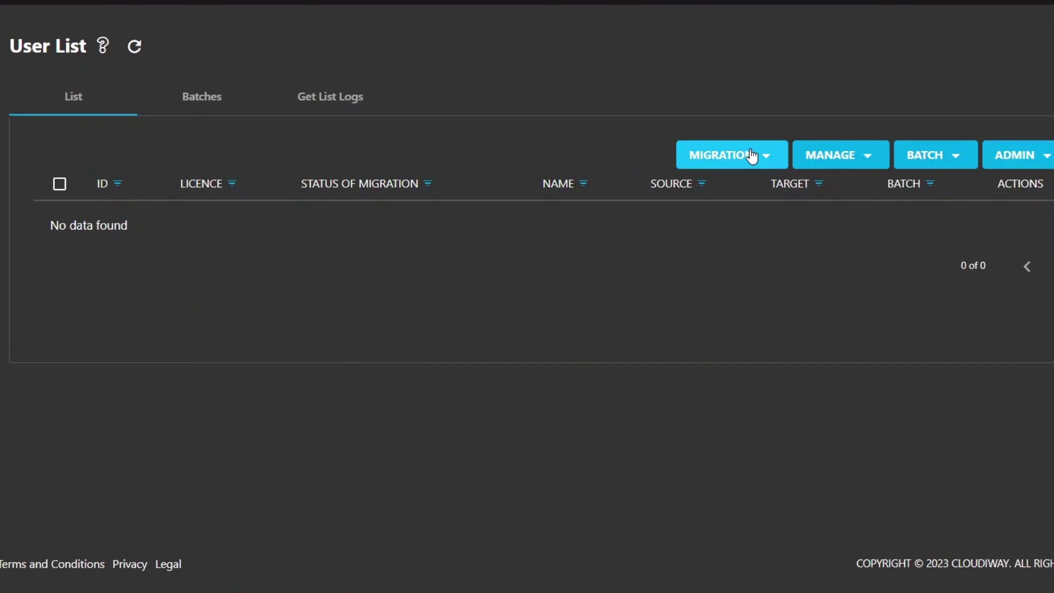
left_click(752, 157)
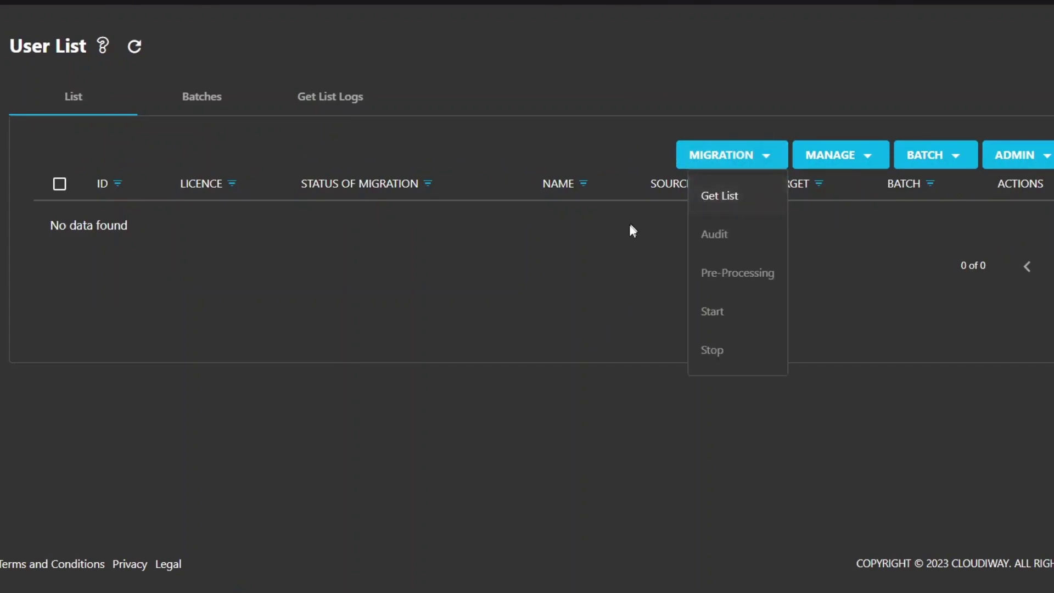
Step: Start Get File Users with the source and target tenant pools and OneDrive as target type
left_click(568, 76)
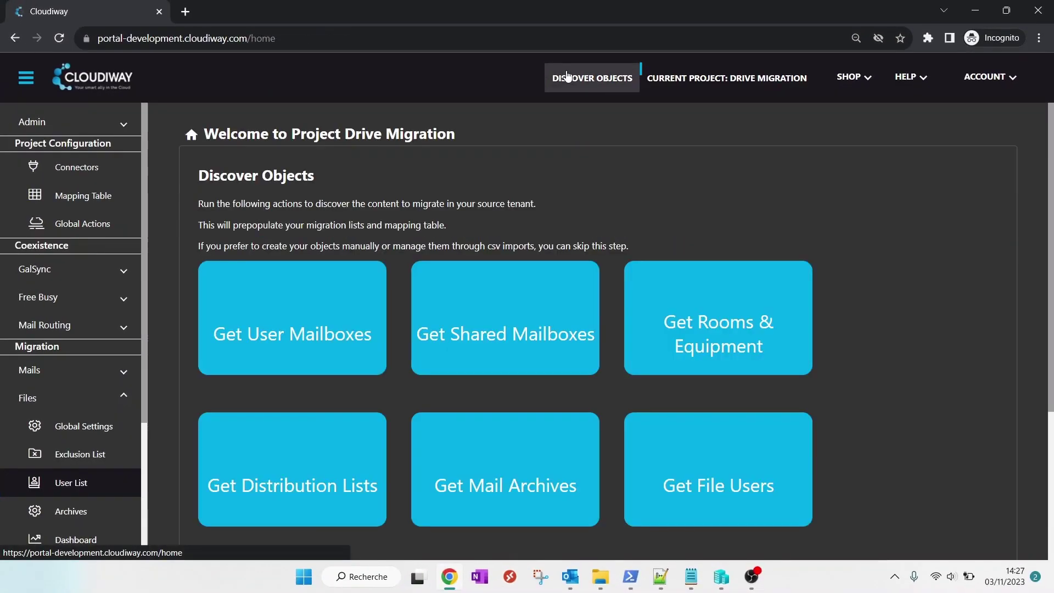
left_click(732, 467)
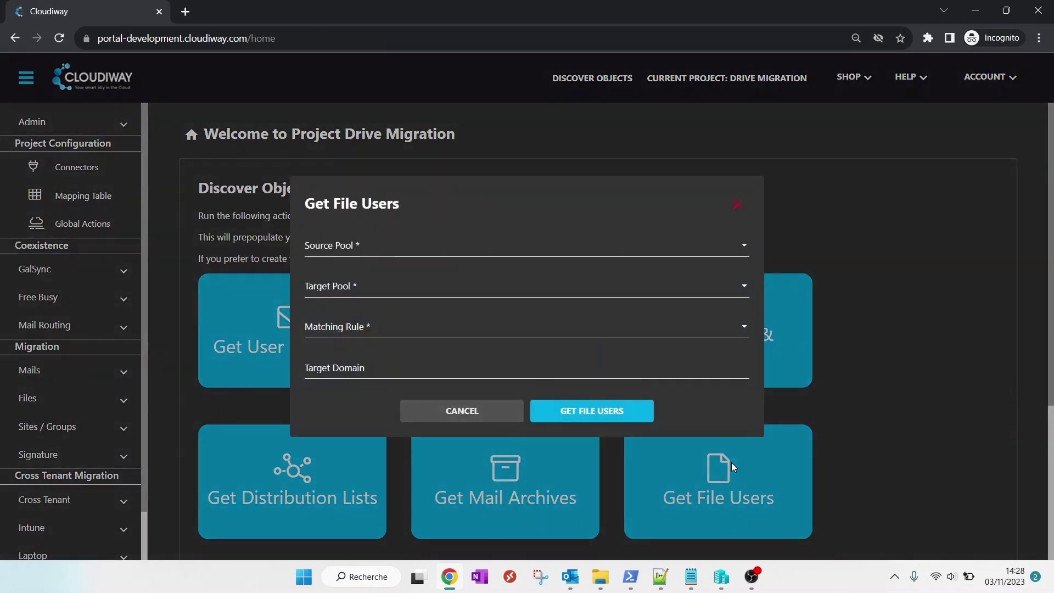
left_click(365, 246)
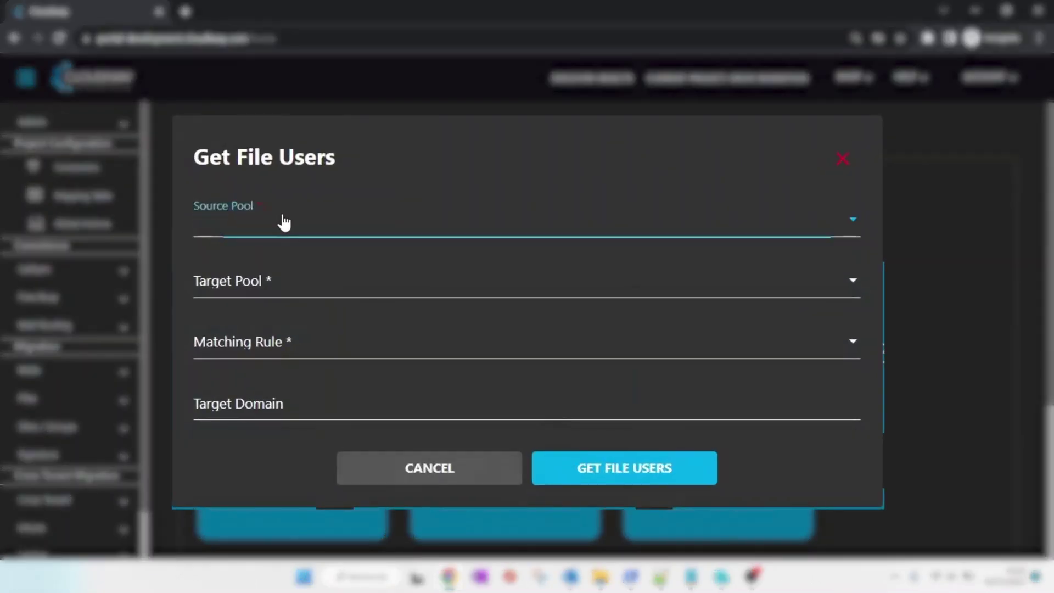
left_click(284, 222)
left_click(282, 280)
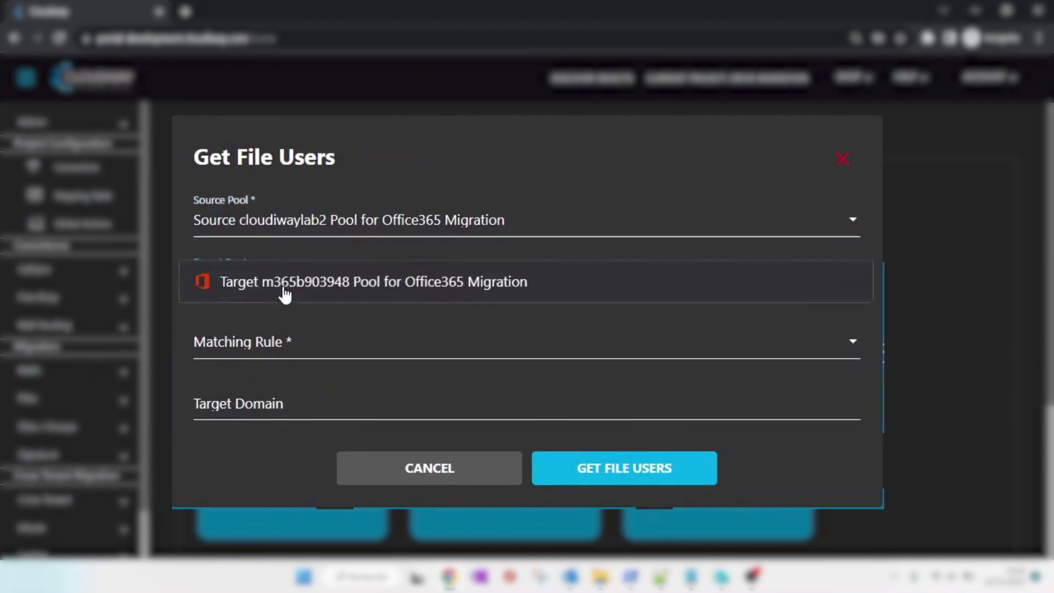
left_click(281, 291)
left_click(219, 324)
left_click(215, 323)
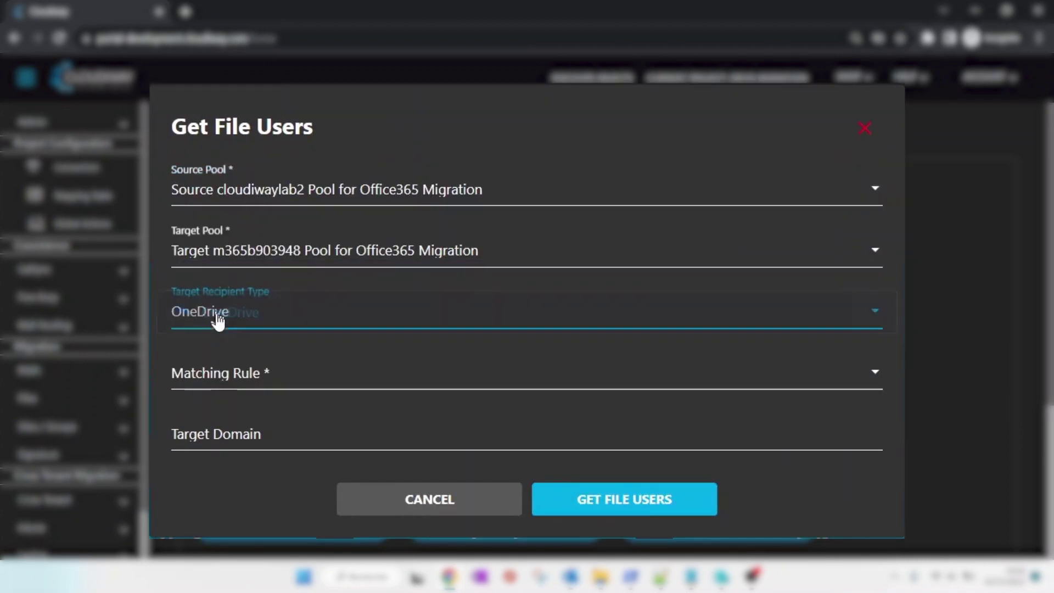
Step: Match users with Keep Email Prefix Same as Source to target.com and fetch the file users
left_click(222, 387)
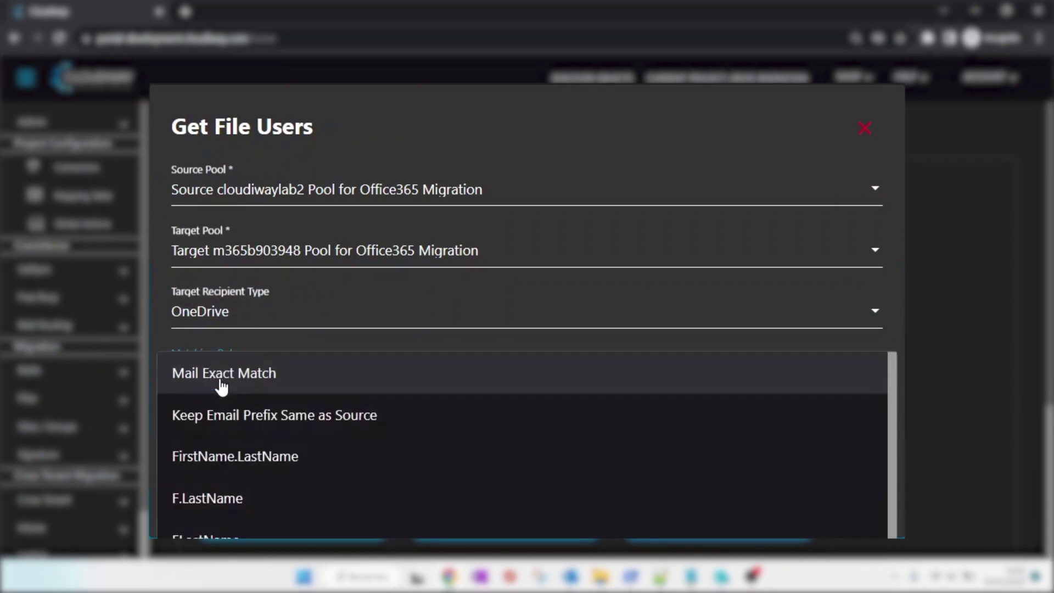
left_click(225, 422)
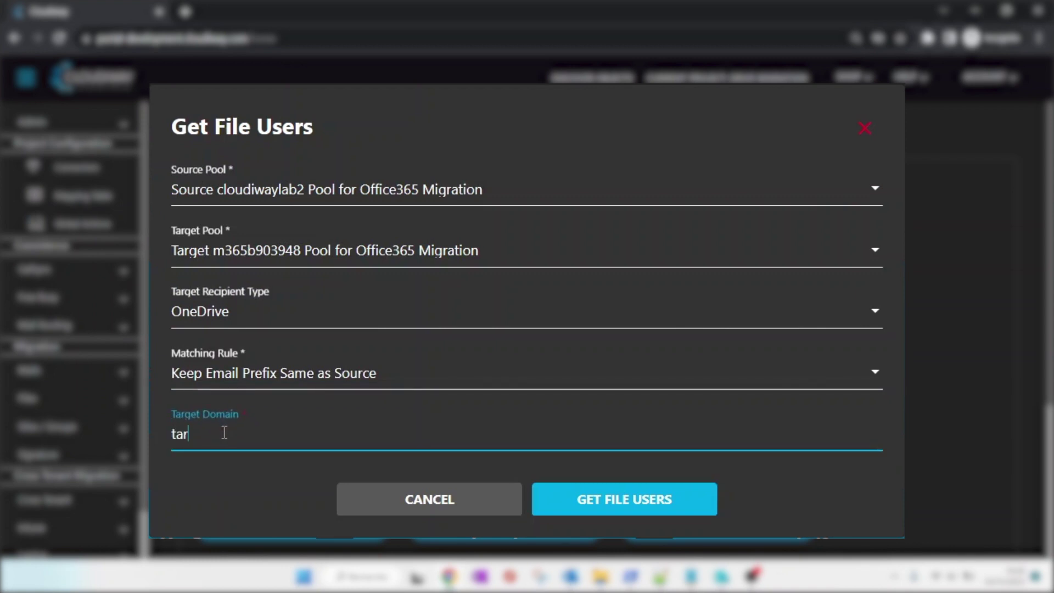
type("target.cp")
type("m")
left_click(617, 500)
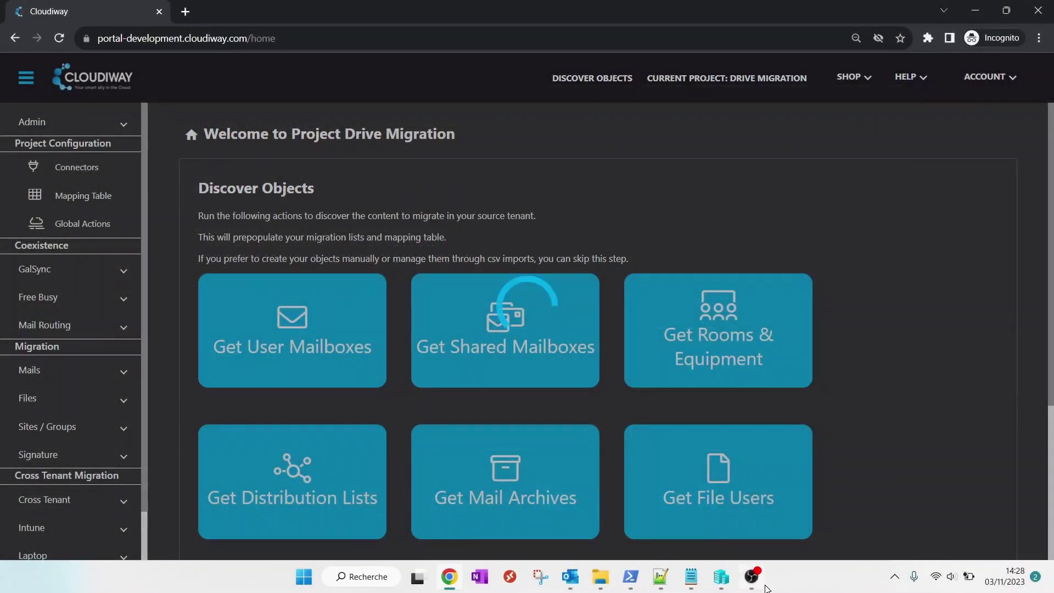
Step: Reload the discovery logs, check the '5 users to store' entry, and show the user List
mouse_move(755, 589)
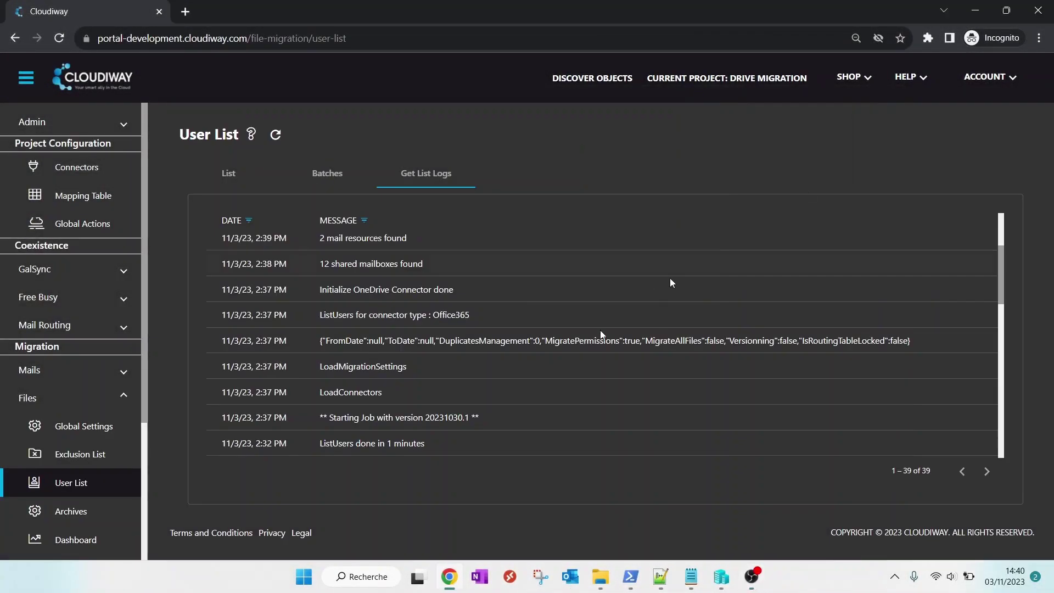
left_click(274, 135)
scroll(503, 326, "up", 1)
left_click_drag(376, 326, 312, 330)
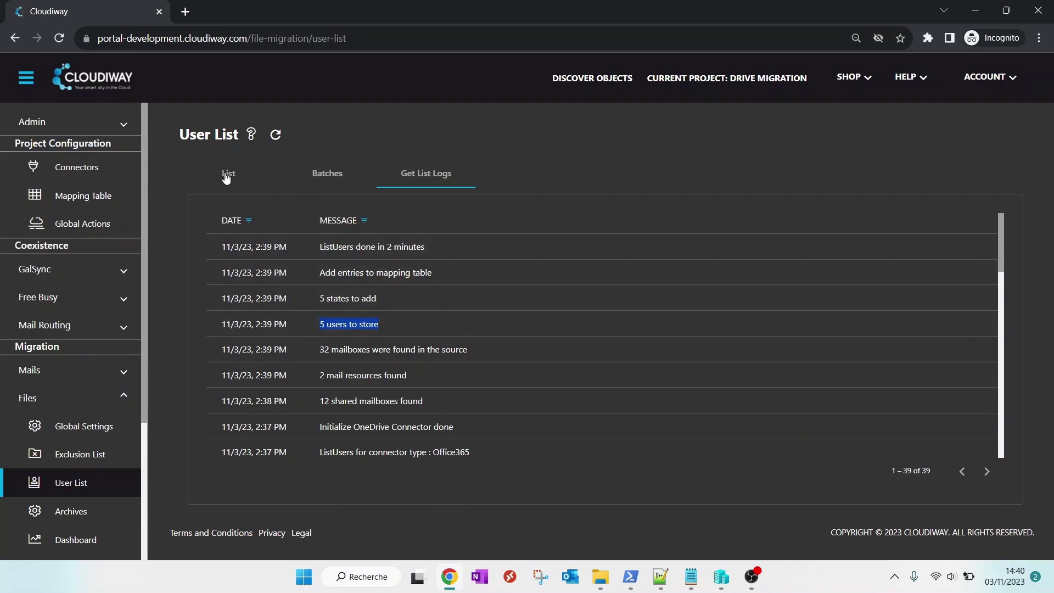
left_click(222, 175)
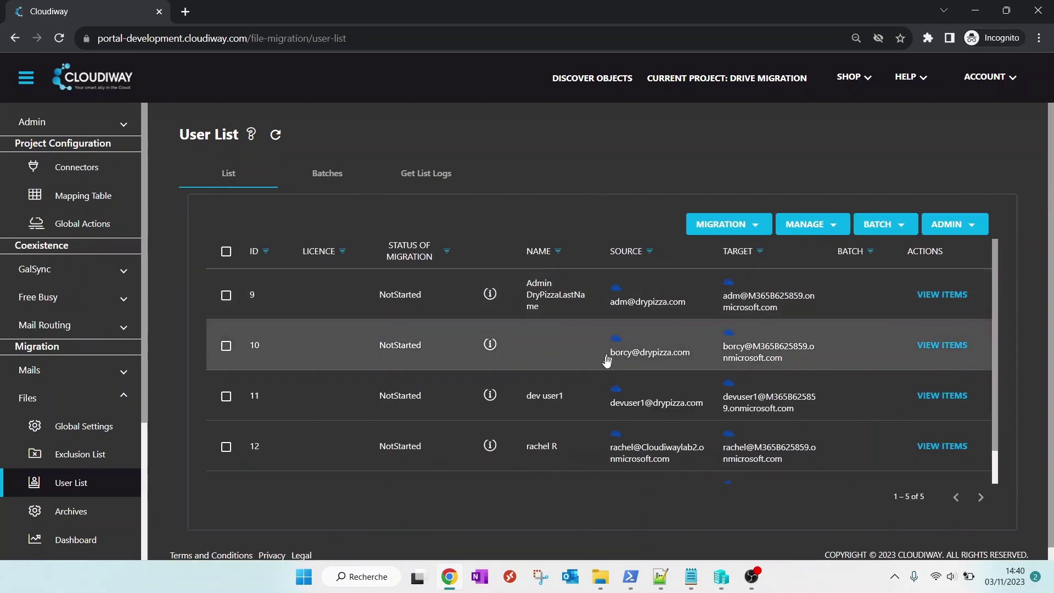
Step: Replace user 11's target email with the new pasted address and save it
scroll(588, 393, "down", 1)
left_click(694, 367)
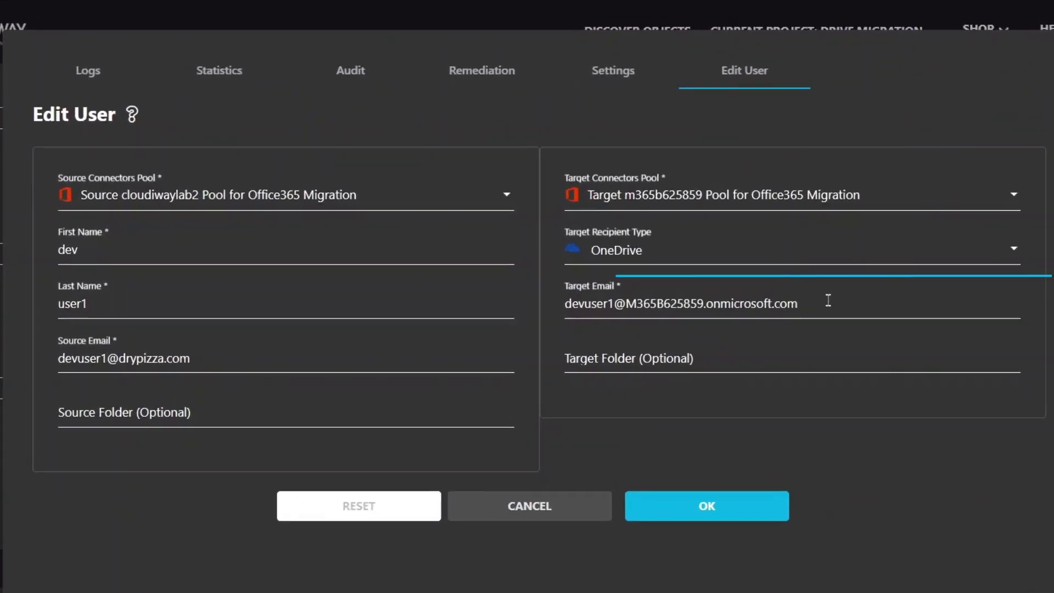
left_click_drag(710, 299, 559, 299)
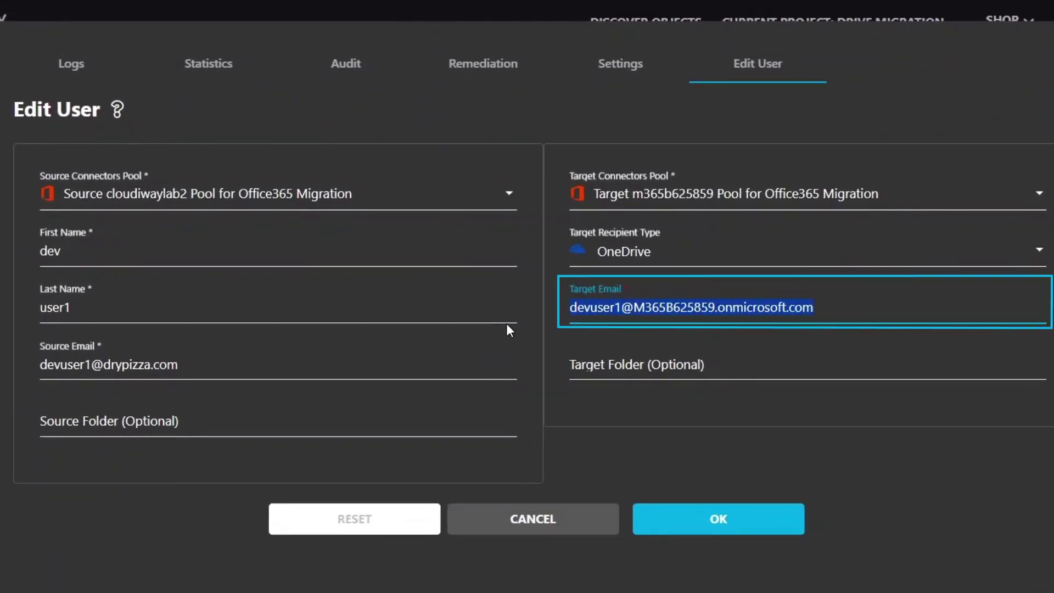
key("ctrl+v")
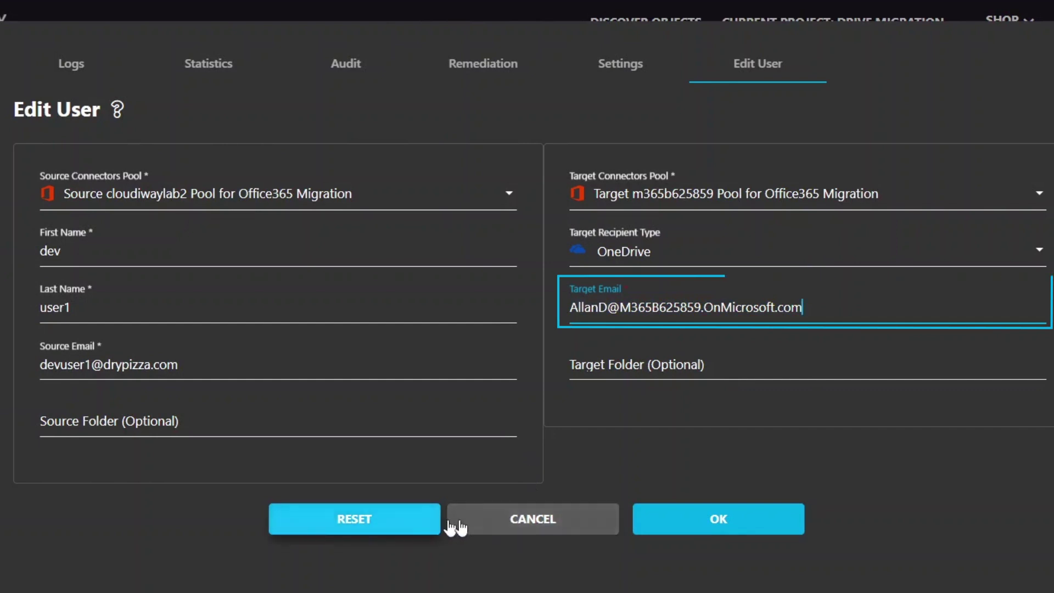
left_click(707, 518)
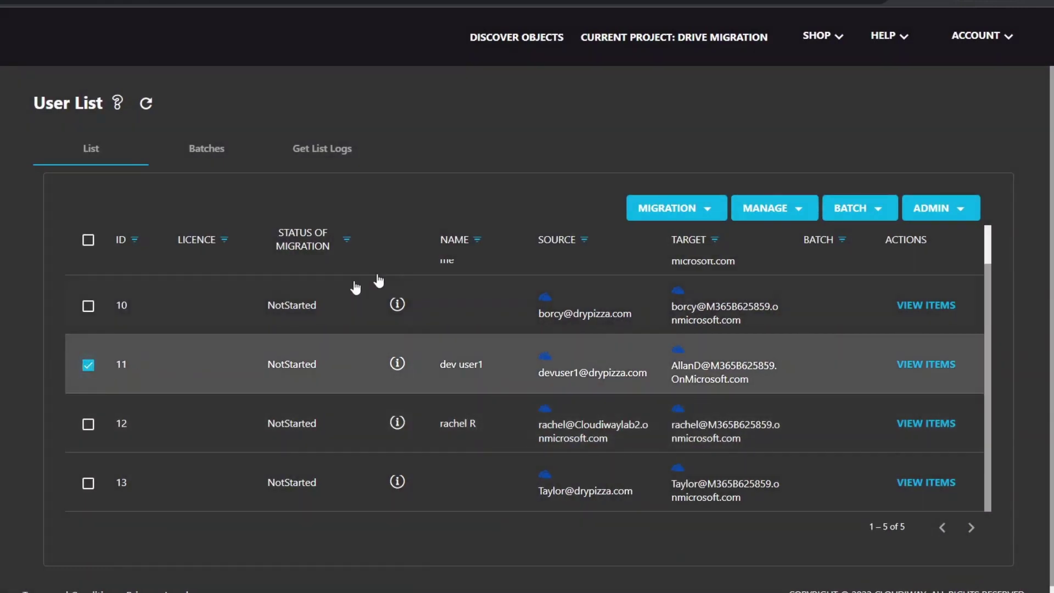
Step: Run Pre-Processing on user 11 and refresh until it shows FilePreProcessing Success
left_click(661, 213)
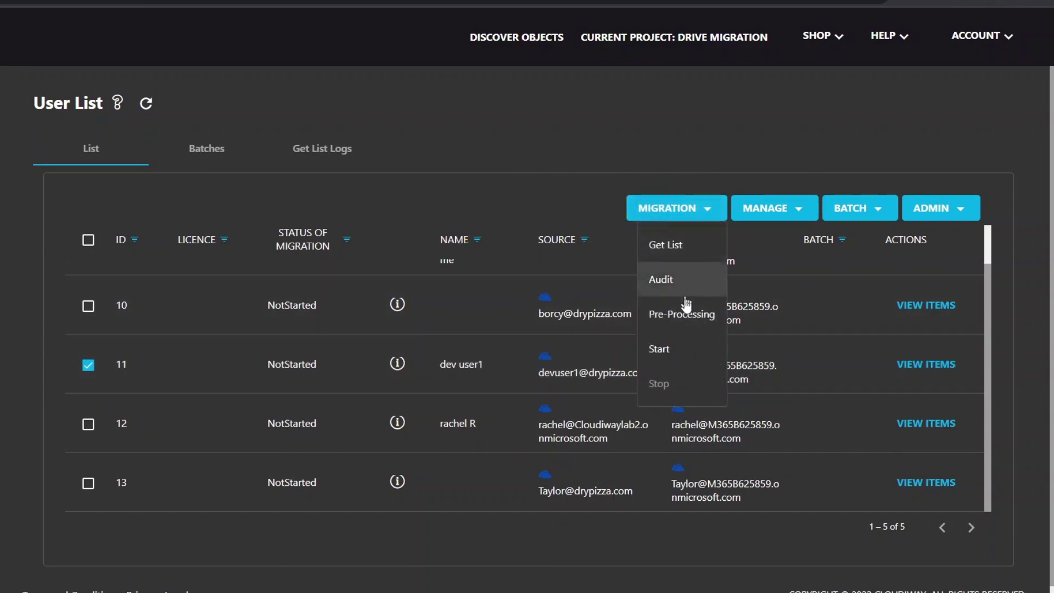
left_click(684, 312)
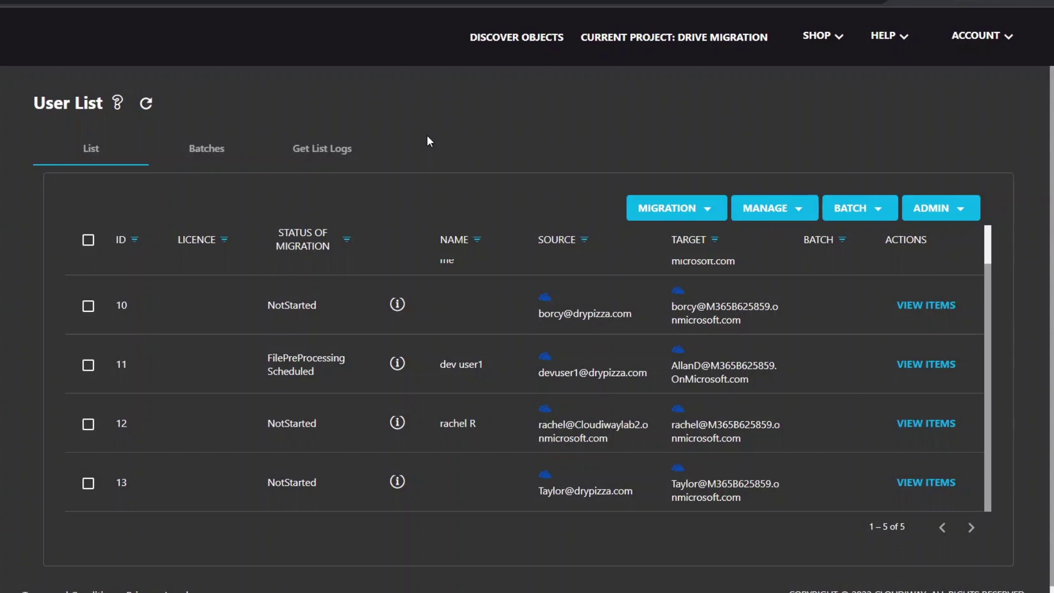
left_click(144, 102)
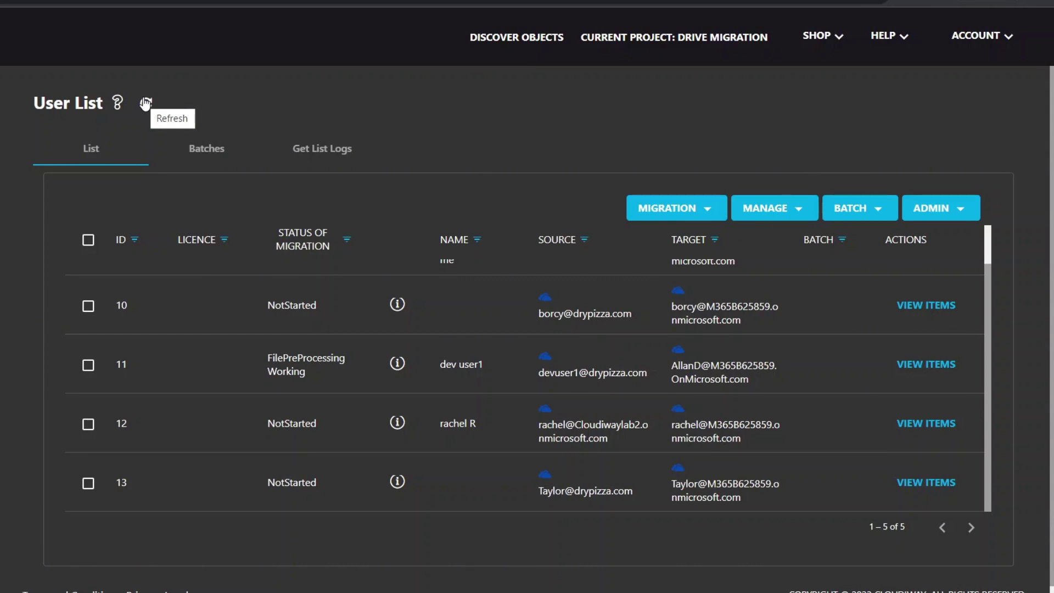
left_click(145, 103)
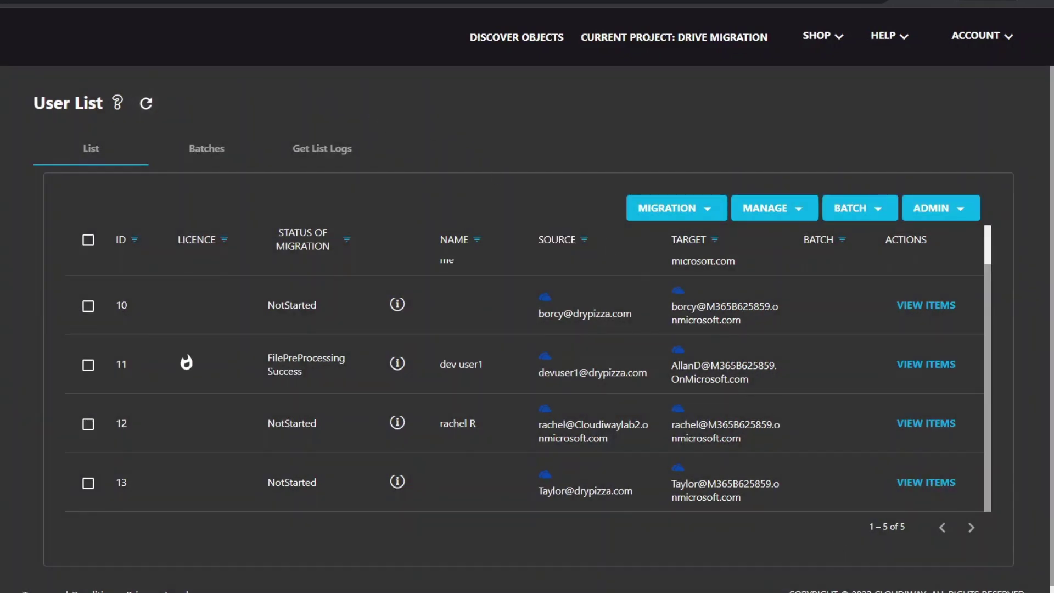
Step: Review user 11's pre-processing logs, then close the user details
left_click(296, 361)
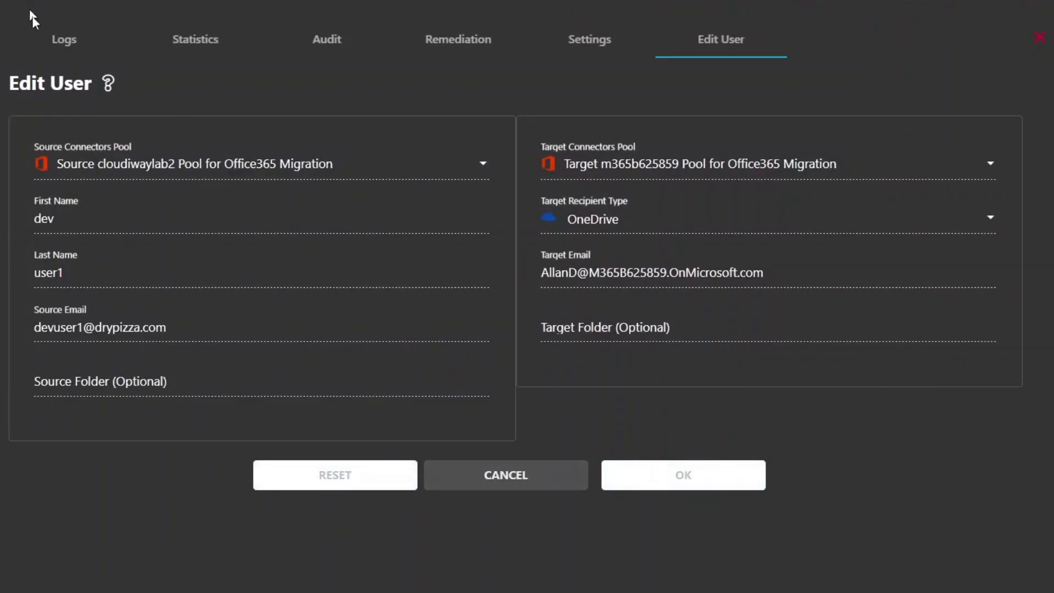
left_click(44, 36)
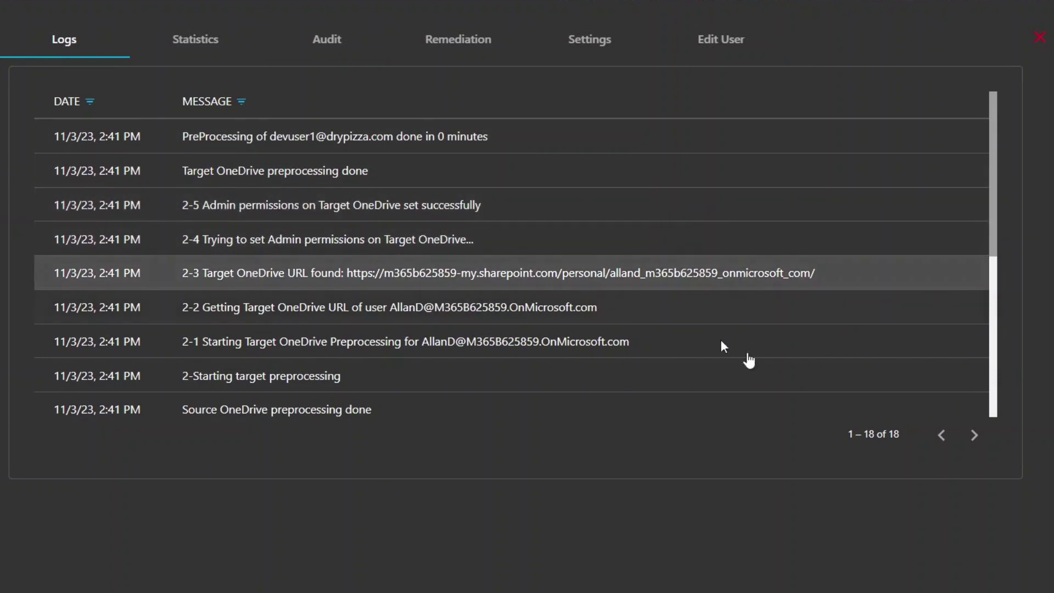
left_click(1038, 37)
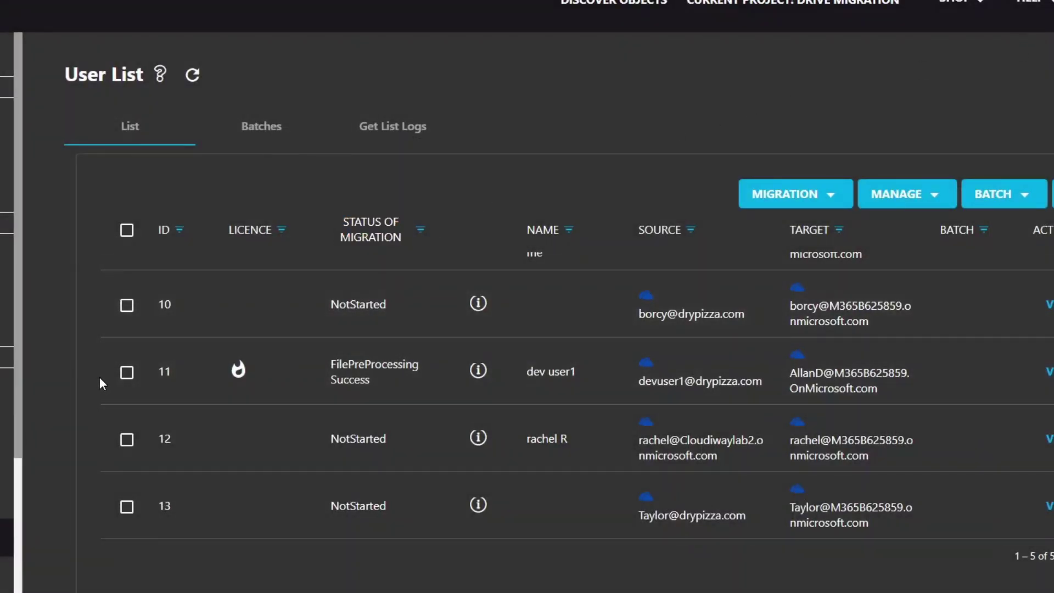
Step: Select user 11 and start its file migration, confirming the dialog
left_click(127, 372)
left_click(768, 195)
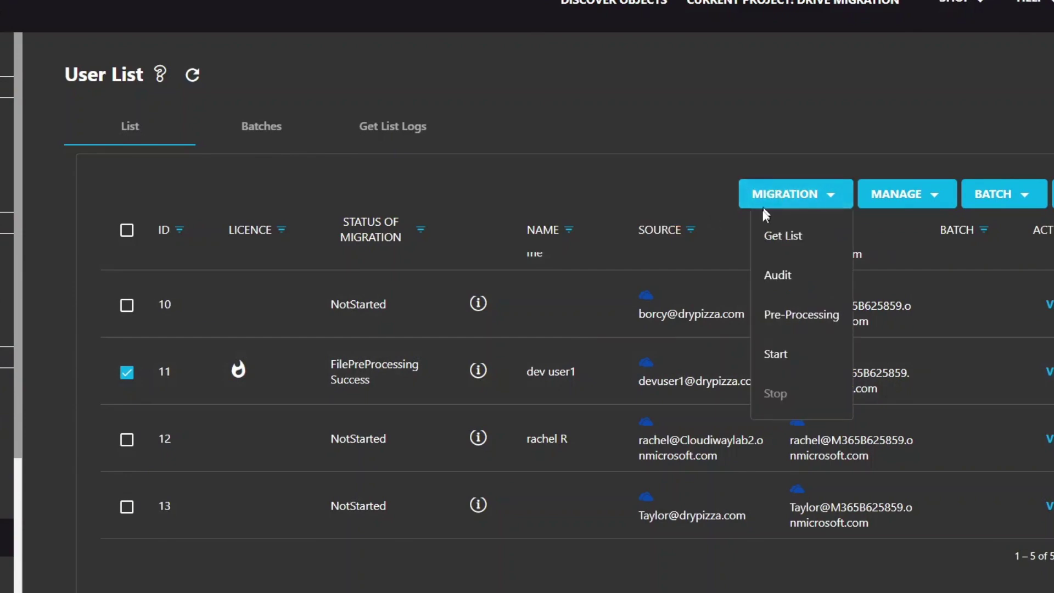
left_click(785, 359)
left_click(617, 343)
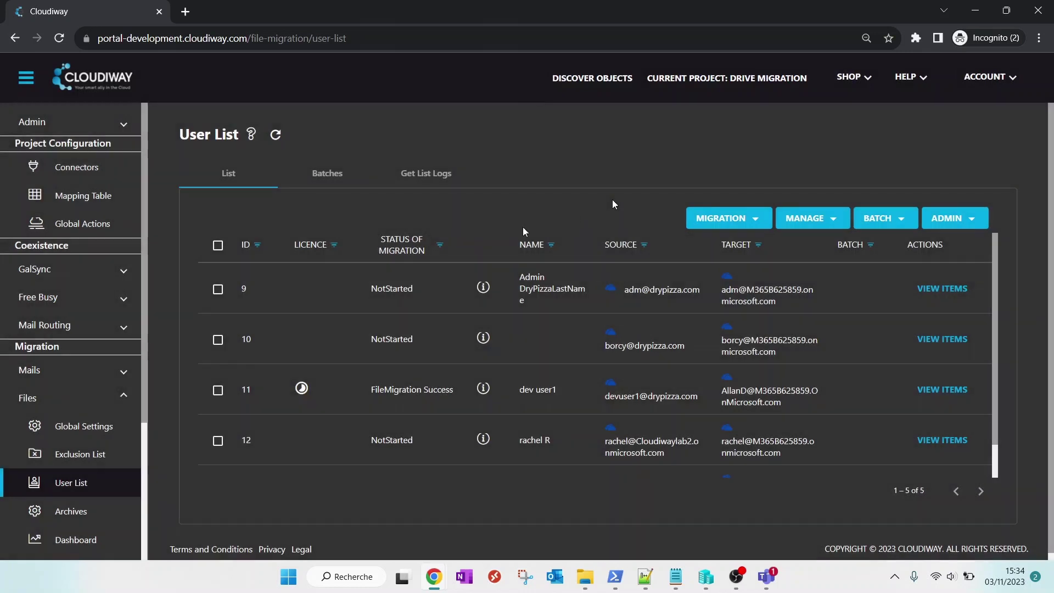
Step: Show the Files Dashboard Details tab with user 11's 13 of 13 files migrated
scroll(63, 384, "down", 1)
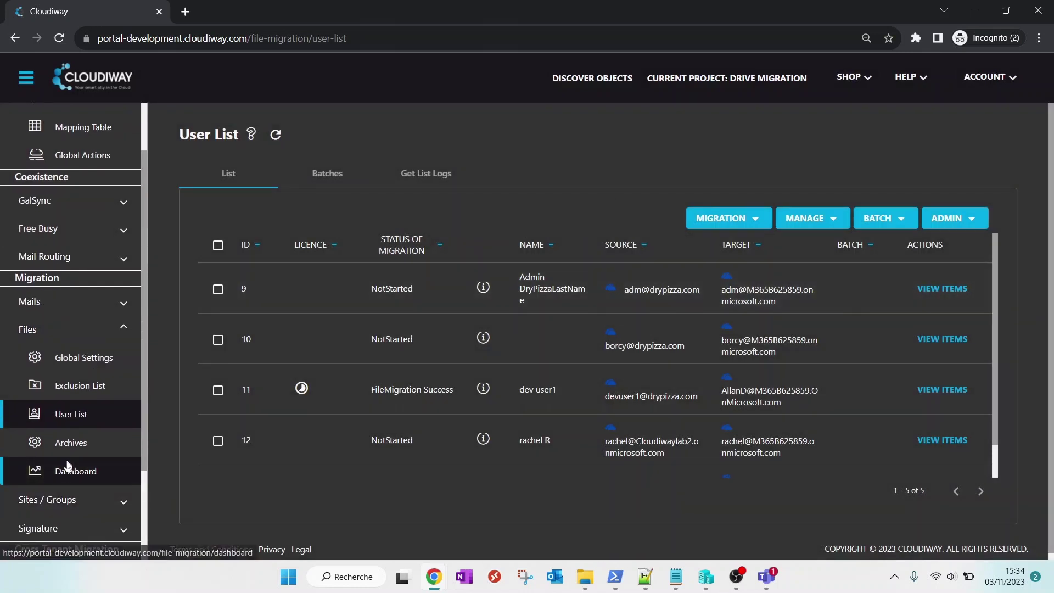
left_click(72, 470)
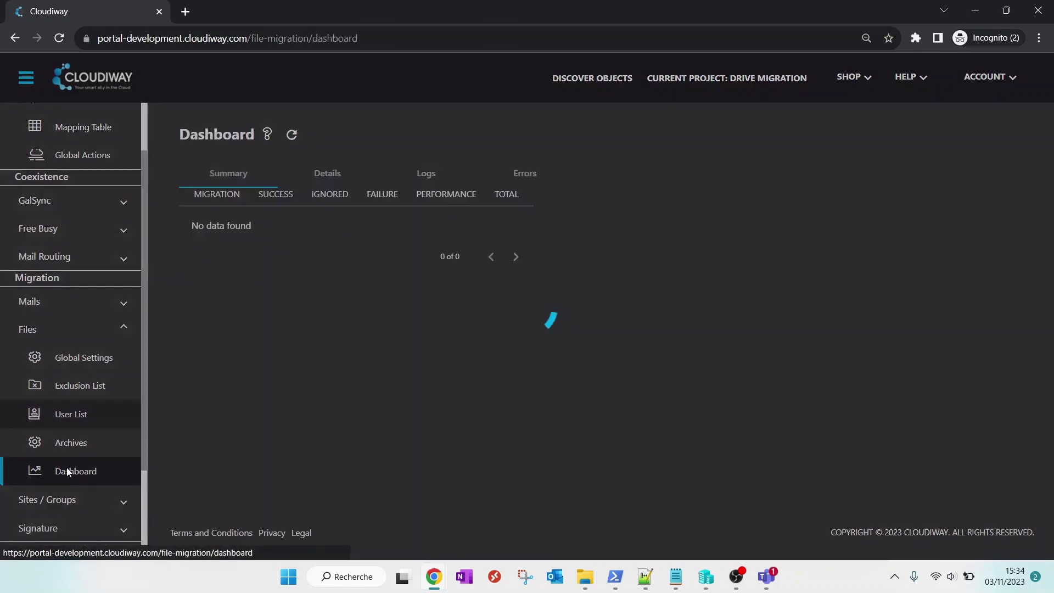
left_click(328, 172)
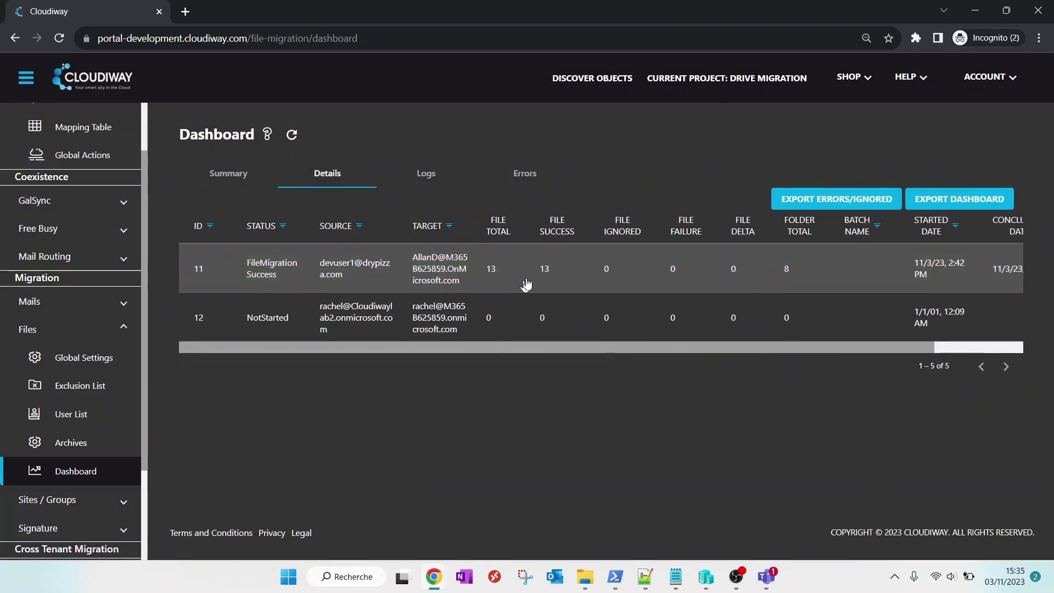